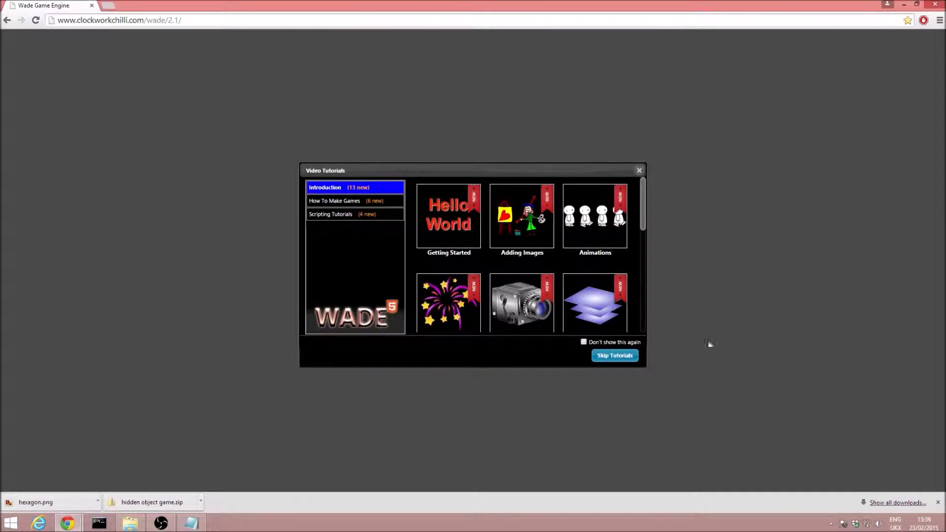
Step: Skip the video tutorials and create a new project named Physics
click(614, 357)
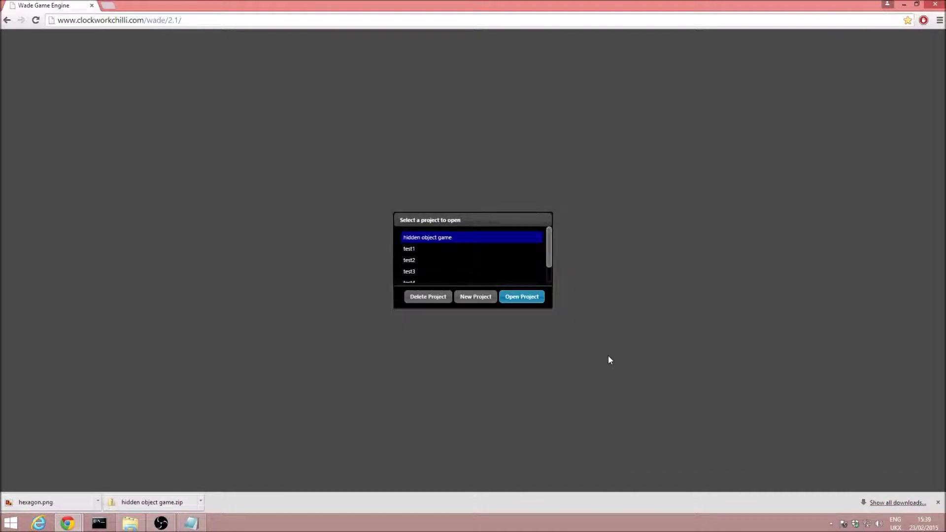
click(474, 298)
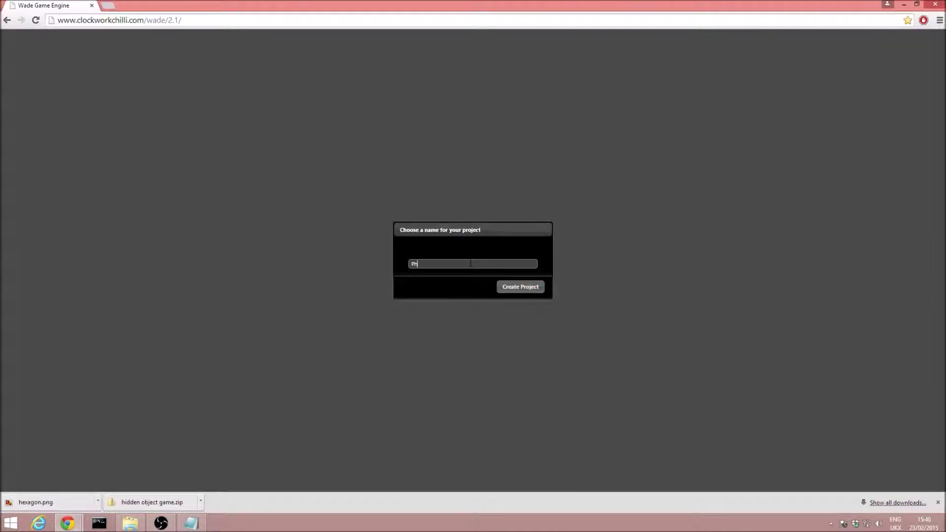
click(510, 288)
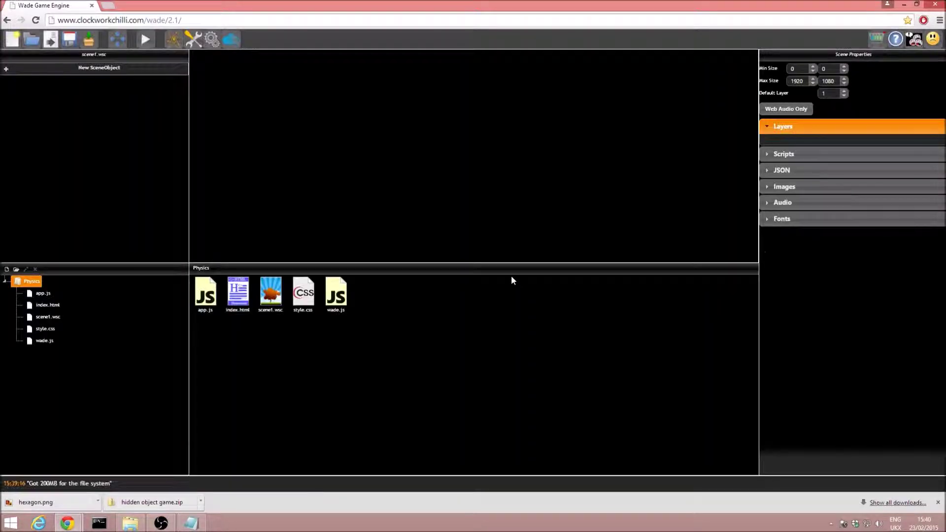
Step: Enlarge the scene view slightly and add WADE physics to the project and the current scene
drag(503, 264, 503, 289)
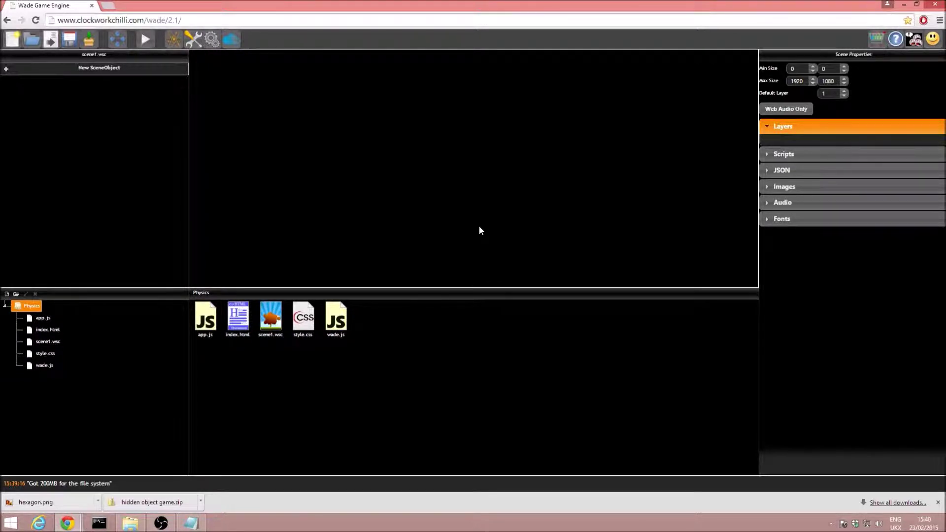
click(173, 40)
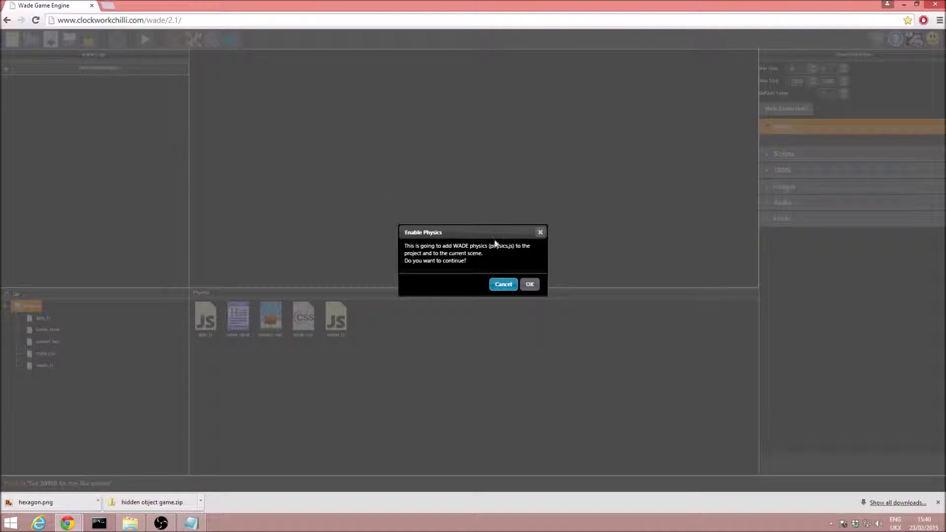
click(535, 287)
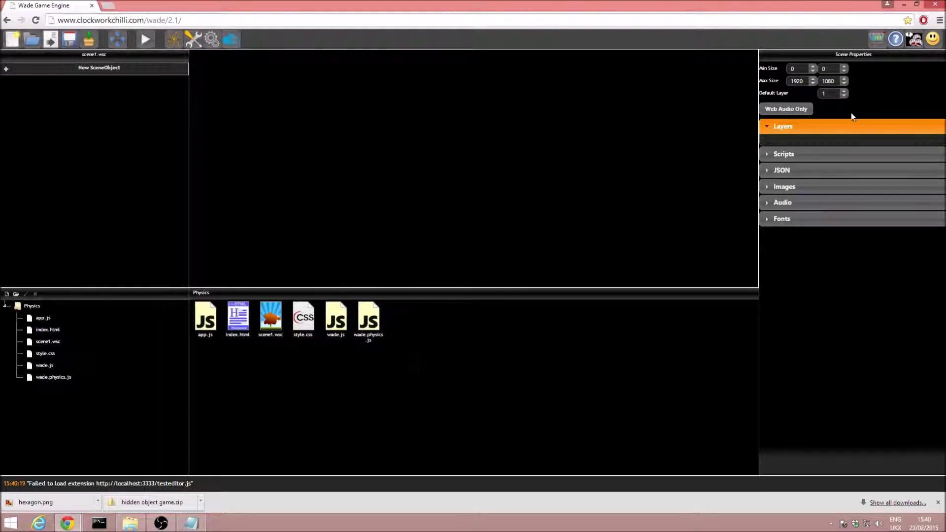
Step: Set both the minimum and maximum scene size to 1280 by 720 and save the scene
click(781, 129)
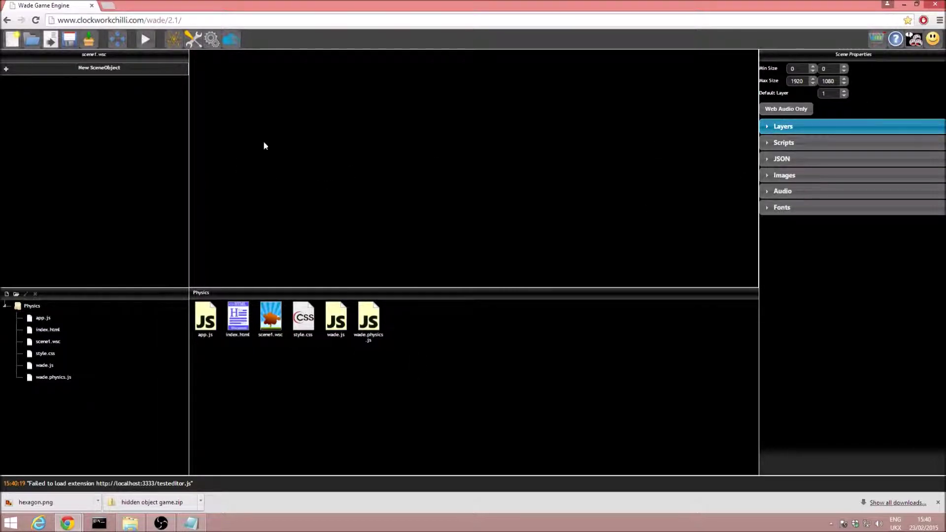
click(797, 69)
text(1280)
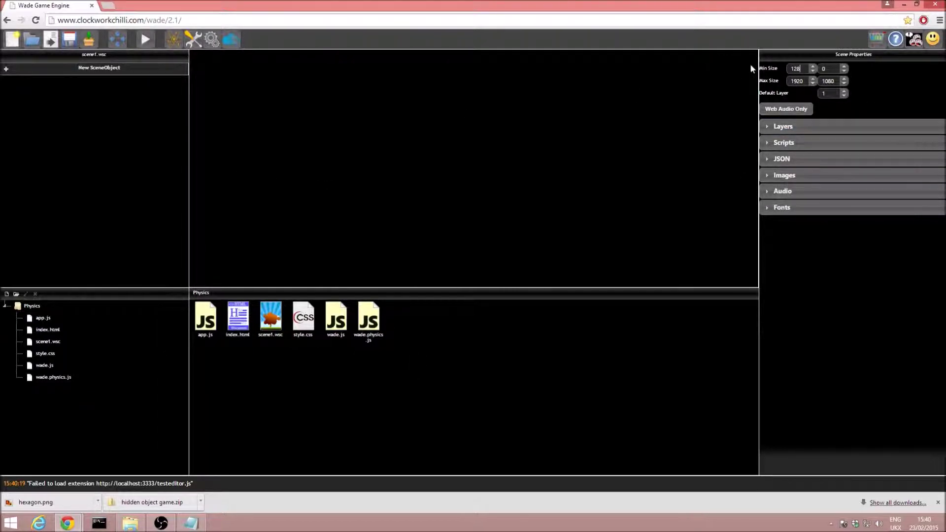
click(796, 81)
text(1280)
text(720)
click(827, 81)
click(69, 39)
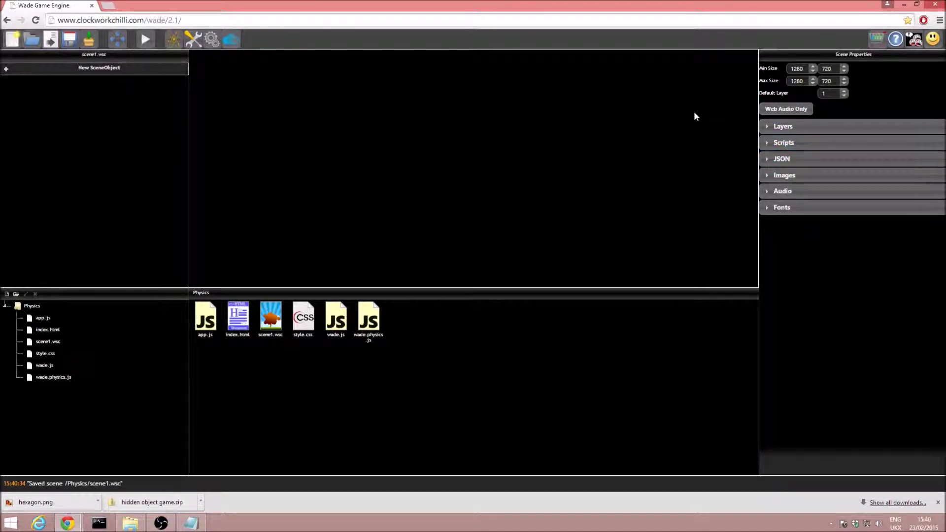
Step: Add a scene object about 44 by 44 near the top centre, at about 16, -143, and name it square
click(89, 74)
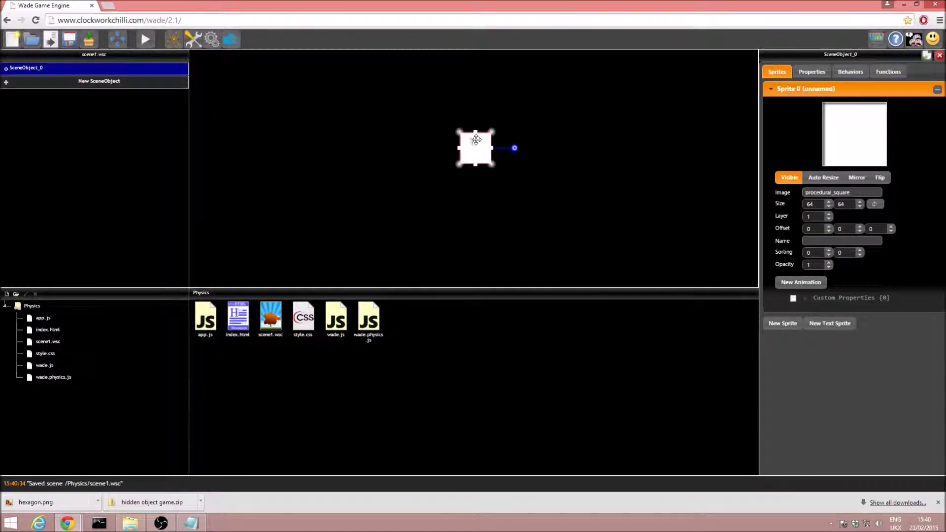
drag(476, 137, 488, 101)
scroll(476, 112, down, 2)
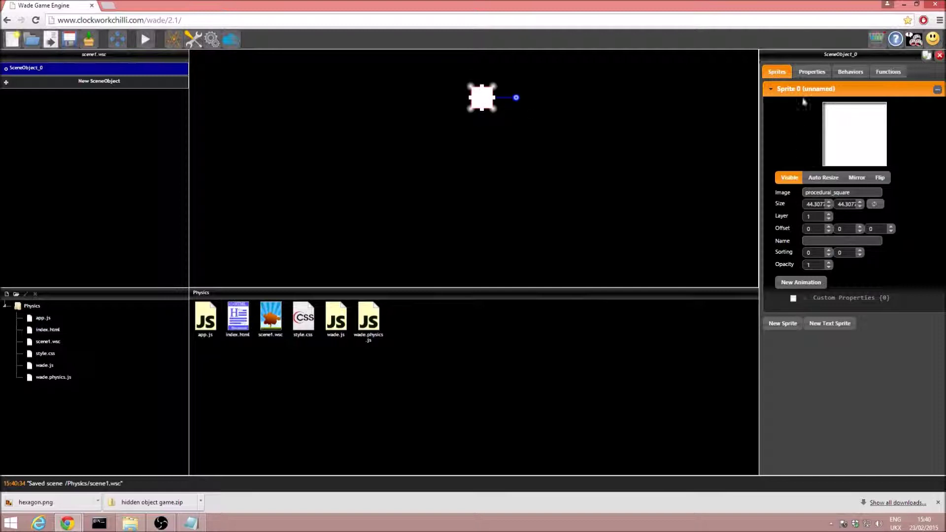
click(811, 71)
double_click(841, 145)
text(square)
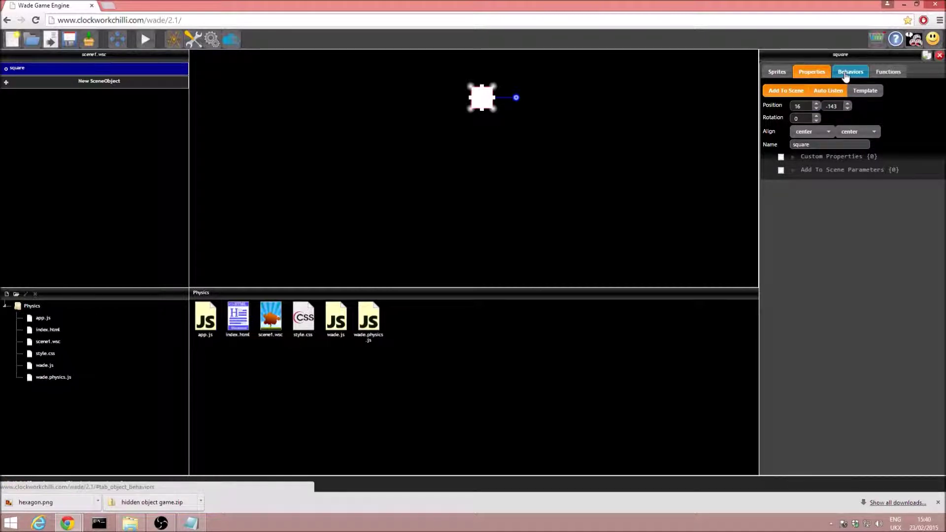
Step: Add the PhysicsObject behavior to the square and show its settings
click(846, 74)
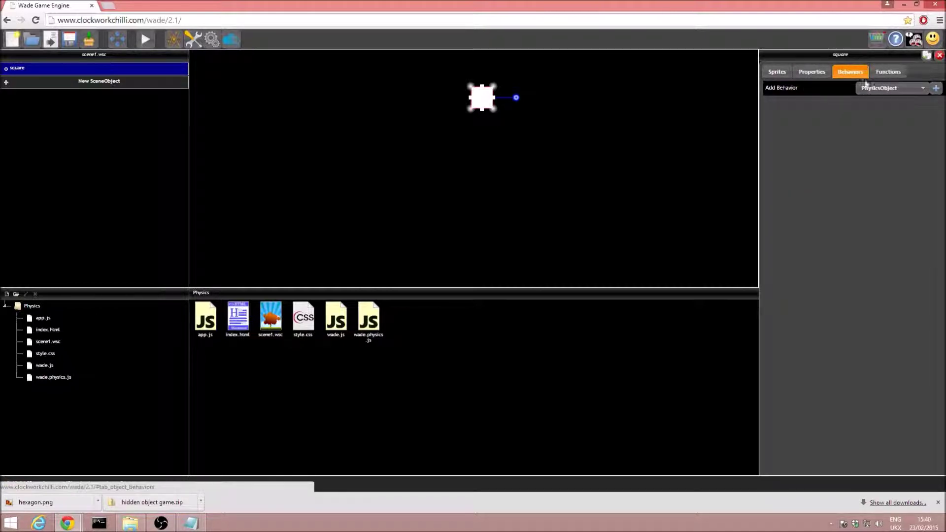
click(936, 89)
click(824, 105)
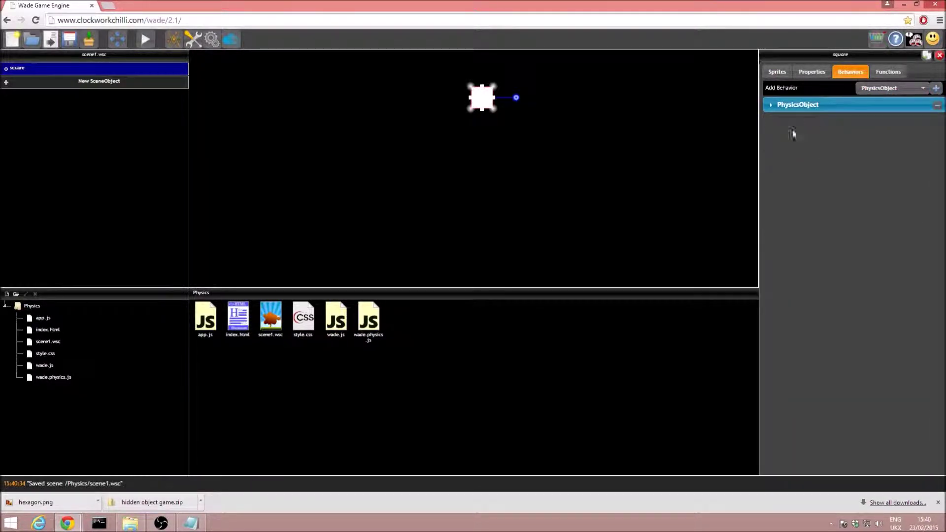
click(851, 107)
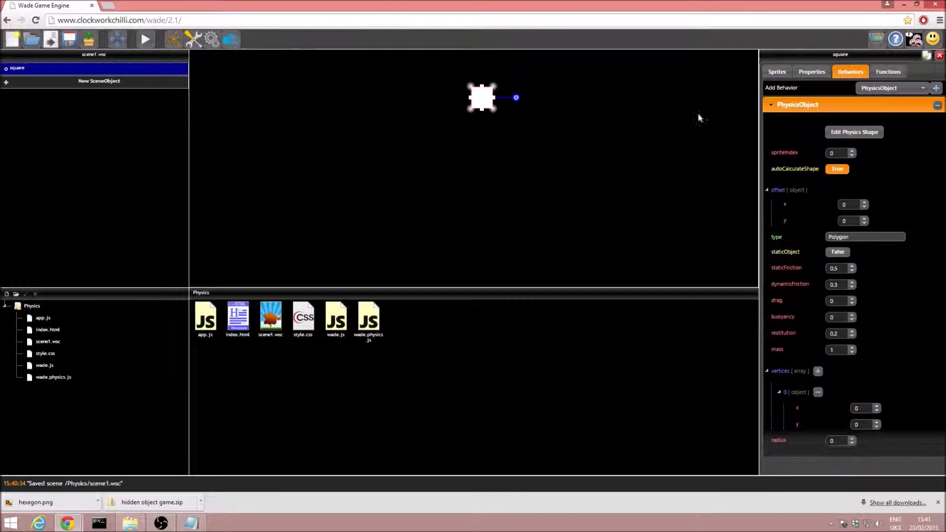
Step: Run a preview of the square's physics and shift the square slightly to the left in the scene
click(145, 39)
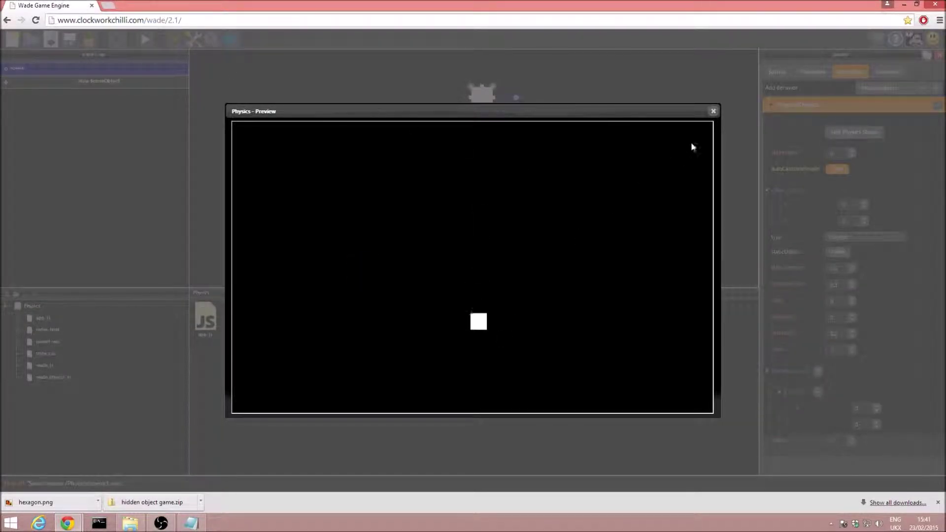
click(712, 111)
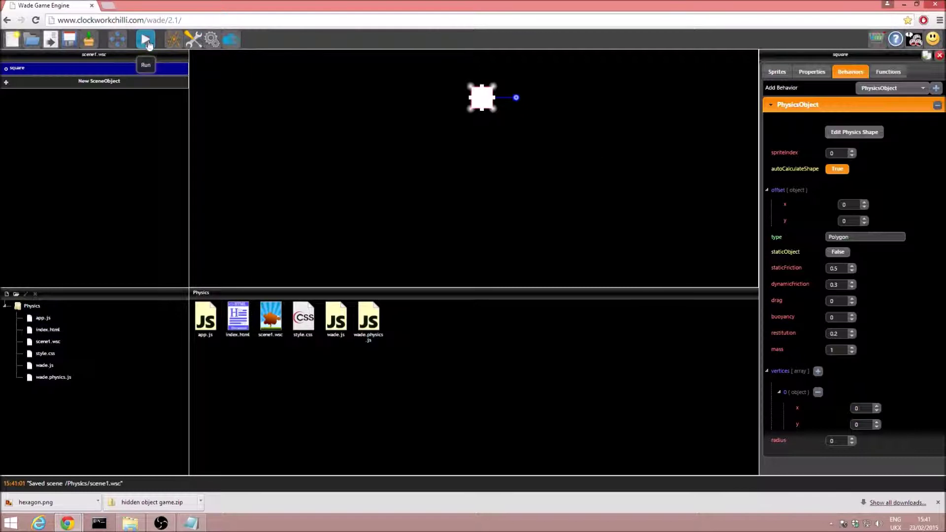
drag(481, 99, 470, 98)
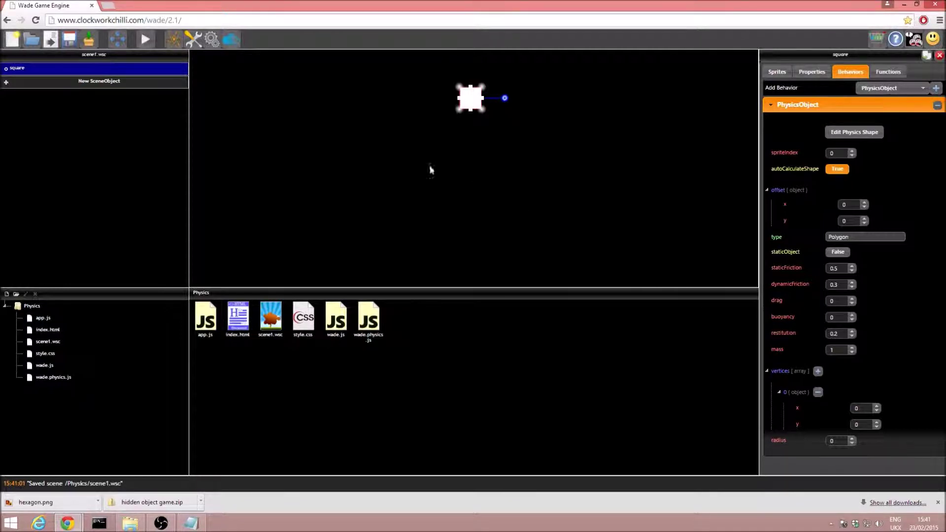
Step: Add a scene object as a long thin horizontal bar below the square, at about -117, 69, and name it wall
click(134, 87)
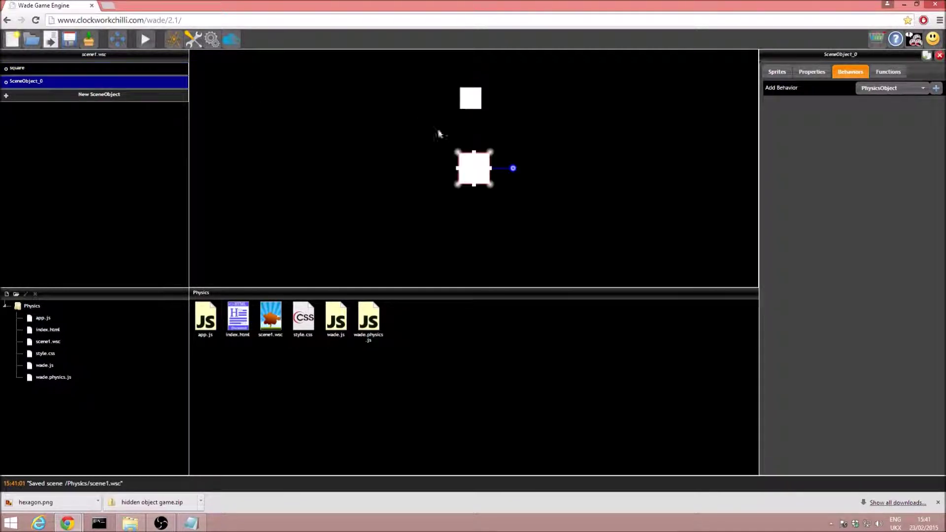
drag(476, 170, 492, 202)
click(811, 71)
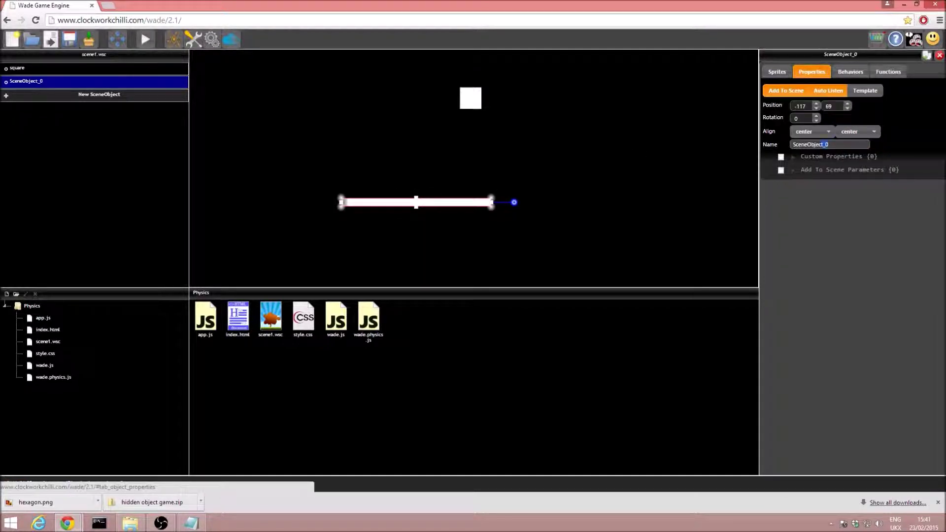
double_click(838, 145)
text(wall)
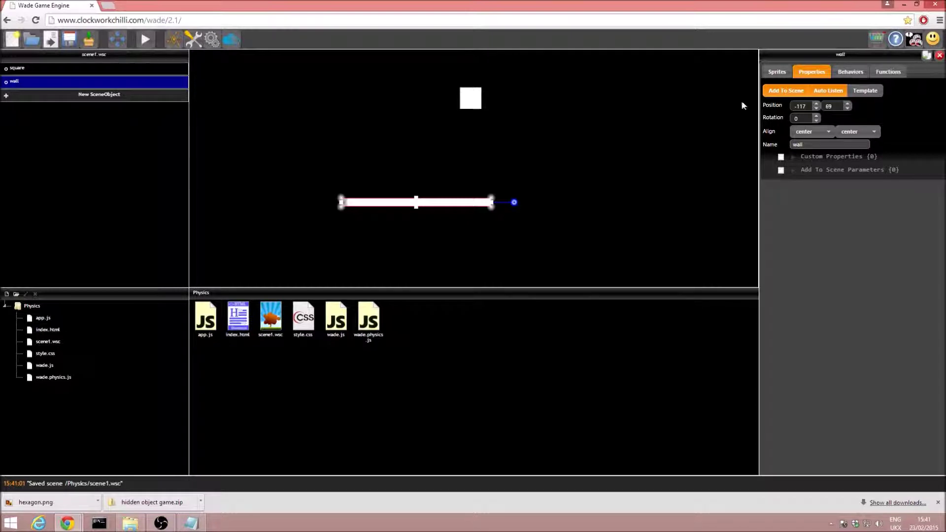
Step: Give the wall a PhysicsObject behavior with staticObject True and mass 0, and move it directly beneath the square
click(850, 72)
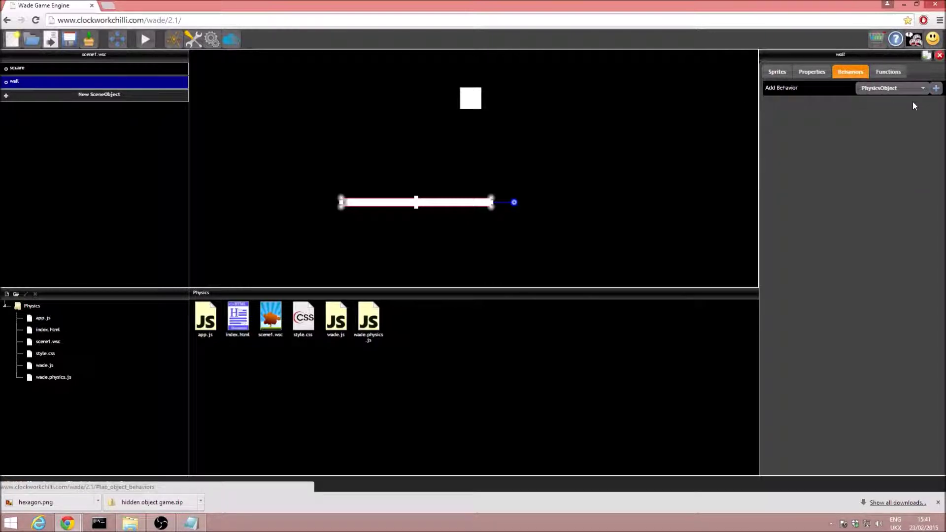
click(936, 89)
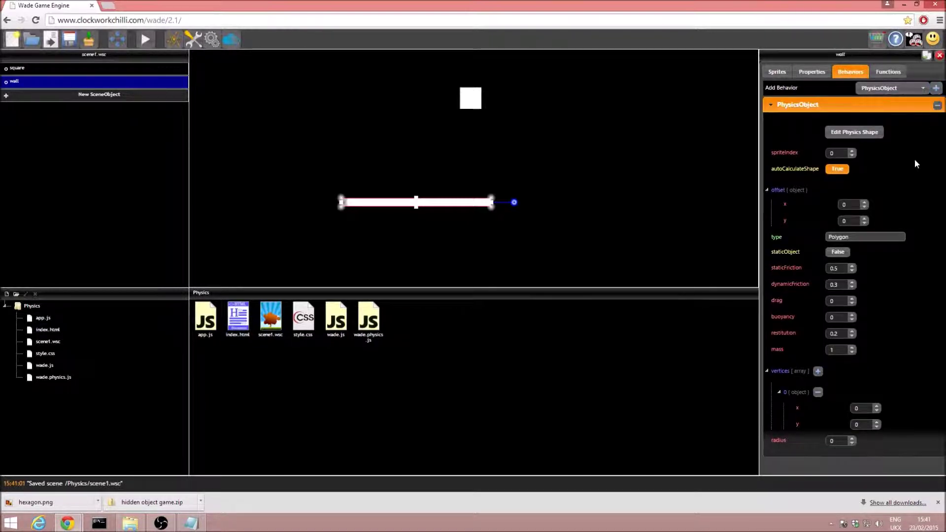
click(837, 252)
drag(450, 204, 500, 231)
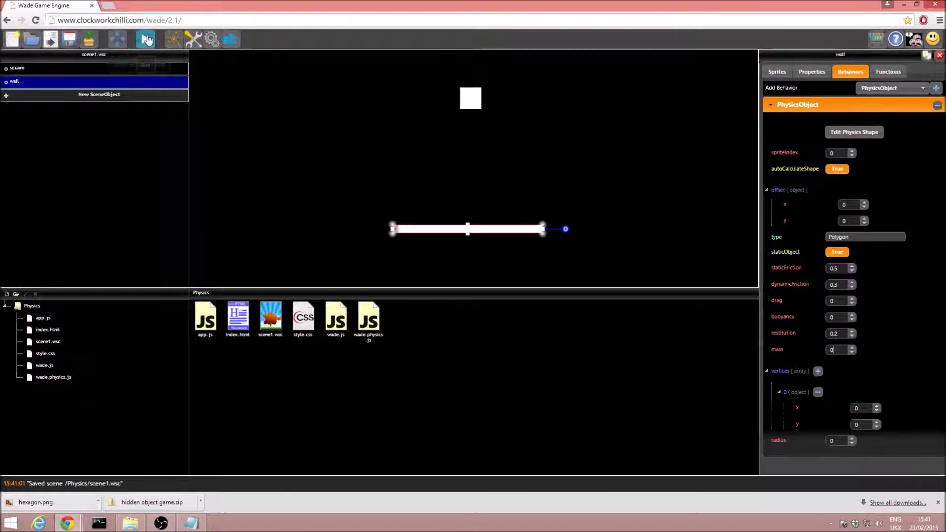
Step: Run a preview of the square dropping onto the wall
click(146, 40)
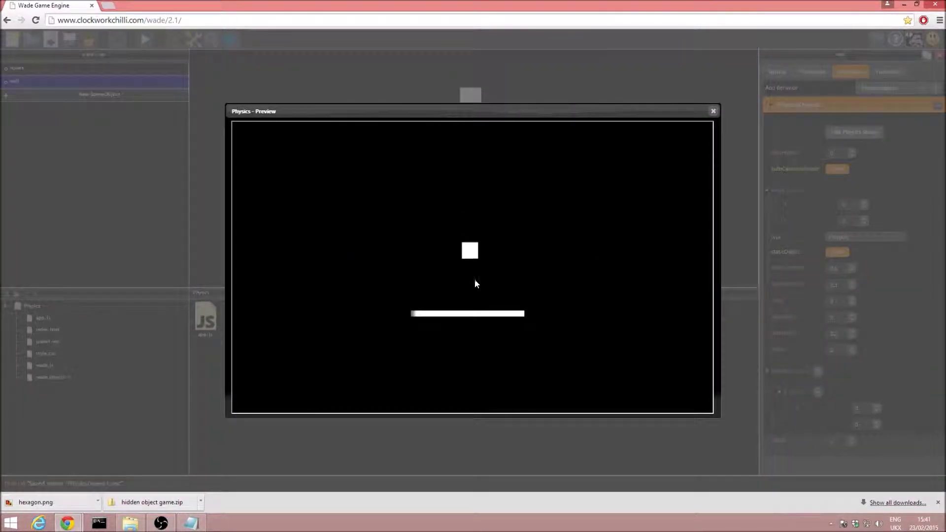
click(712, 111)
Step: Move the wall up closer to the square and save the scene
drag(493, 228, 477, 188)
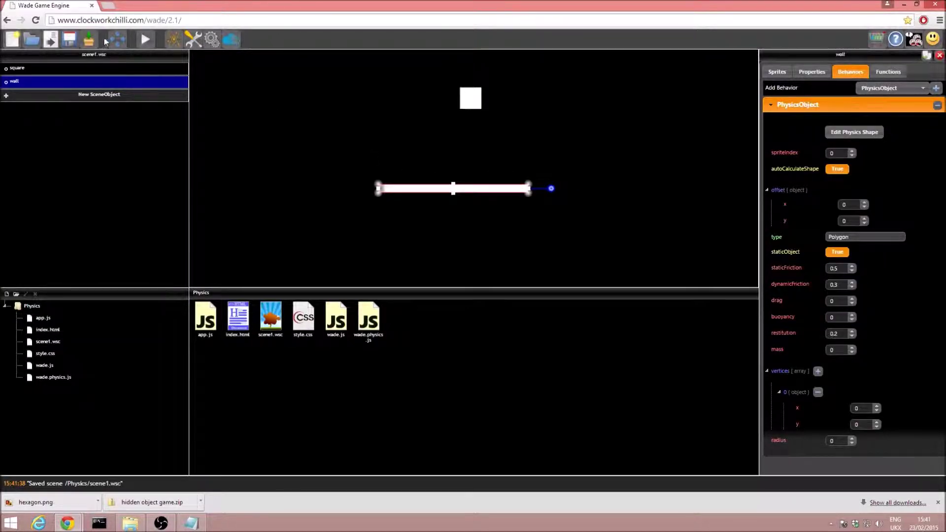
click(70, 40)
drag(536, 190, 552, 178)
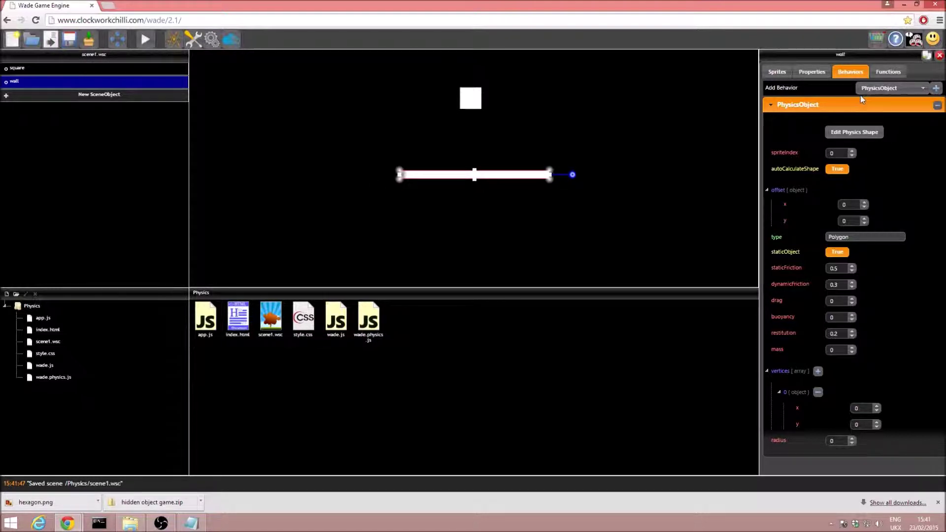
Step: Clone the wall, place the clone lower left at about -98, 103, and move the original up right to about 79, -12
click(914, 39)
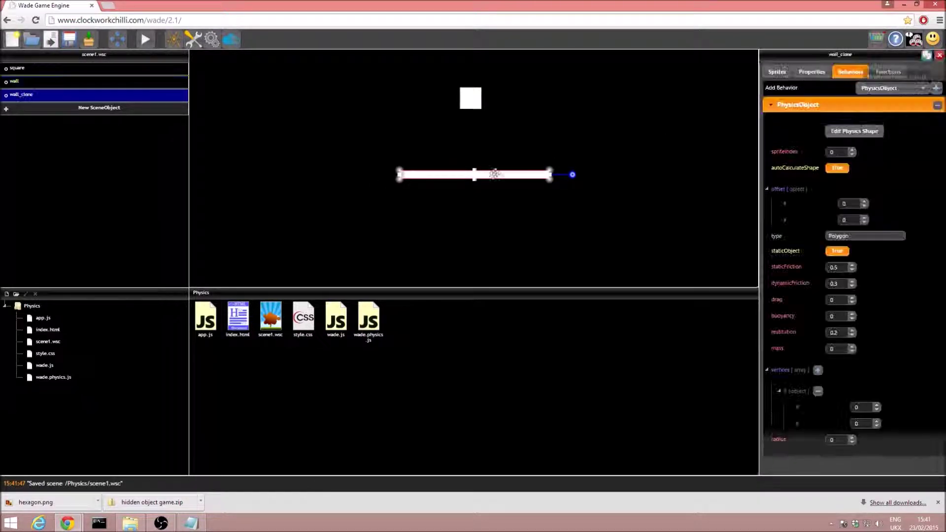
drag(496, 172, 448, 217)
click(522, 169)
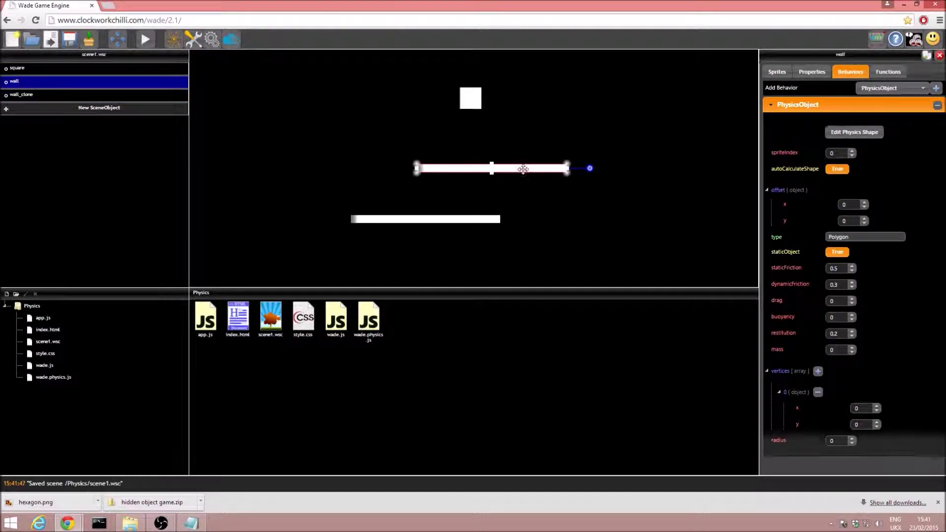
drag(522, 169, 544, 163)
Step: Set the upper wall's rotation to -0.33 and shorten it to about half its length
click(812, 71)
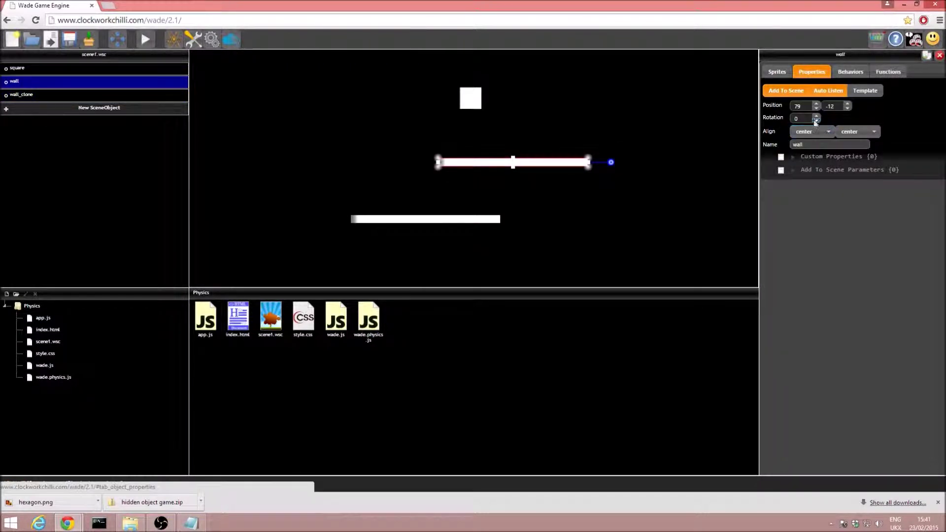
click(816, 117)
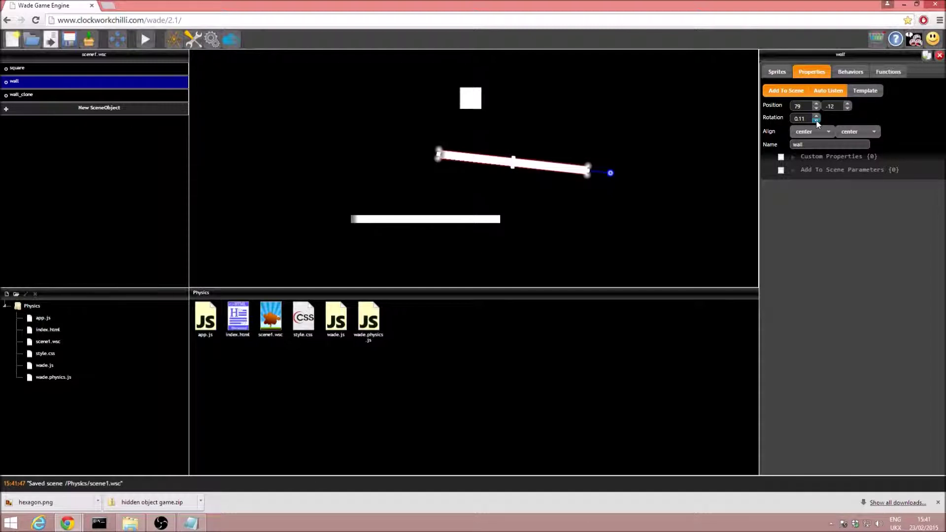
click(817, 121)
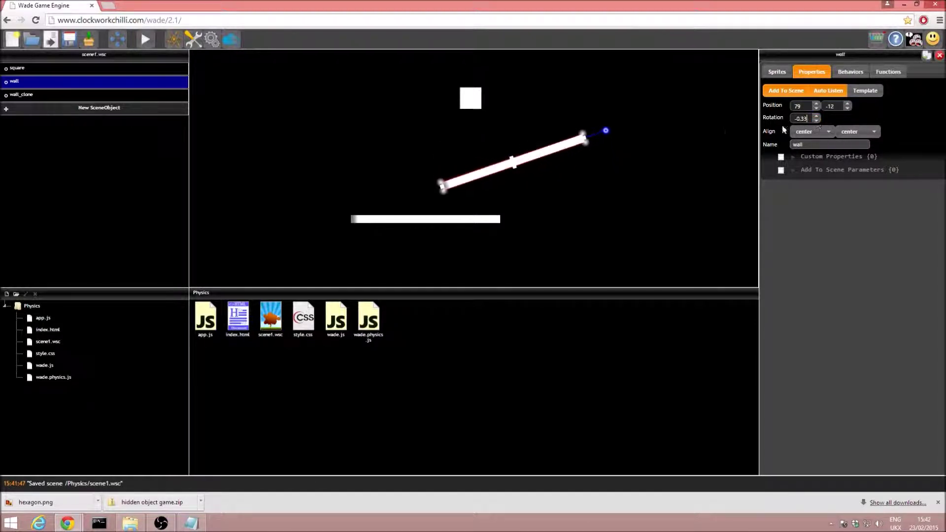
drag(583, 138, 537, 163)
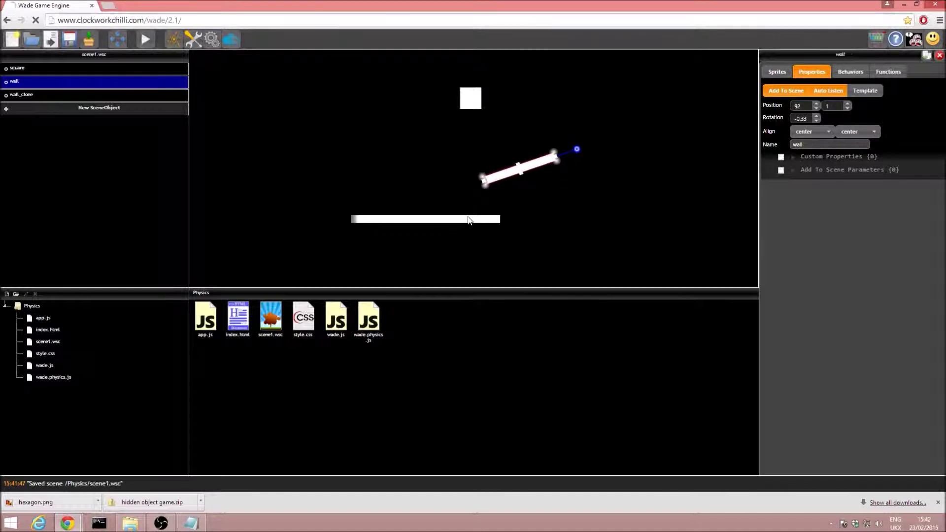
Step: Set the rotation of the cloned wall to 0.56 so it slopes down to the right
click(468, 221)
click(816, 117)
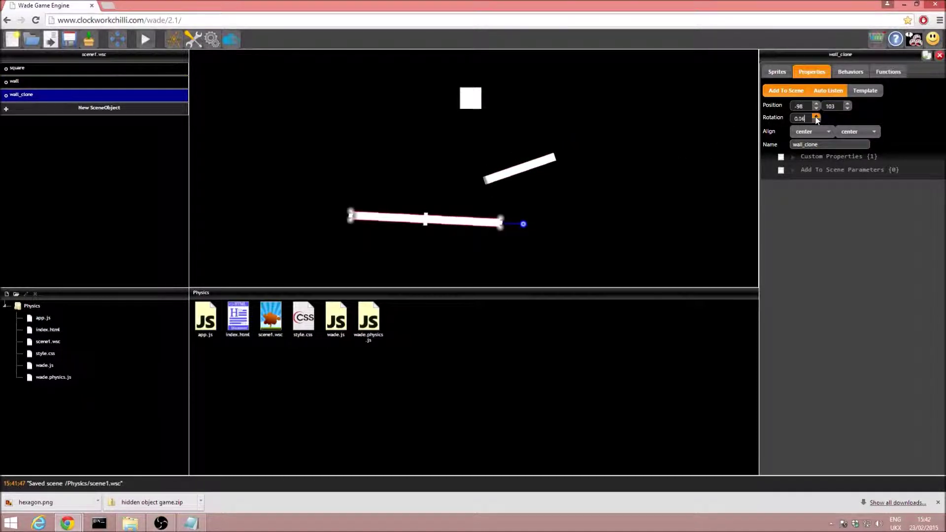
drag(817, 119, 816, 119)
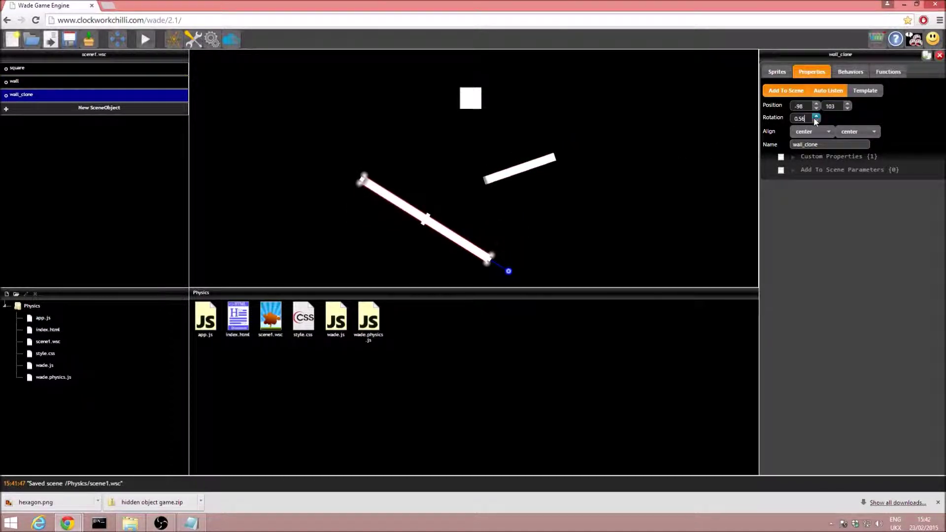
Step: Move the long cloned wall slightly up and right to about -89, 84
drag(447, 229, 452, 220)
click(479, 193)
click(440, 216)
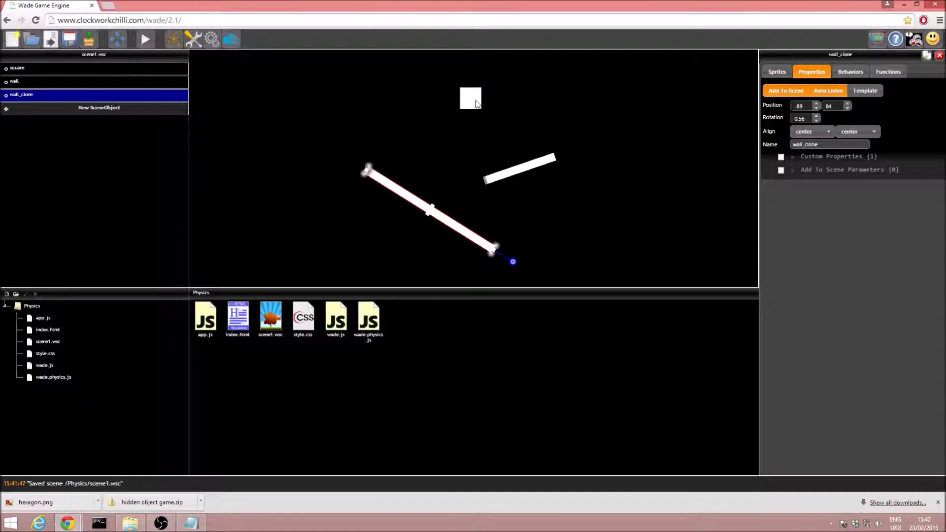
Step: Set the short upper wall's rotation to about -0.38 and move it down slightly
click(476, 104)
click(512, 176)
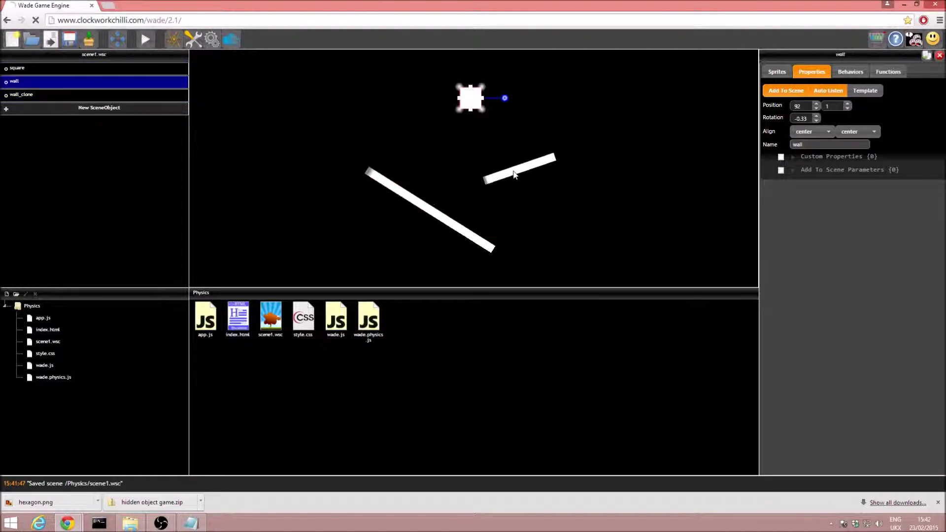
click(816, 121)
click(815, 120)
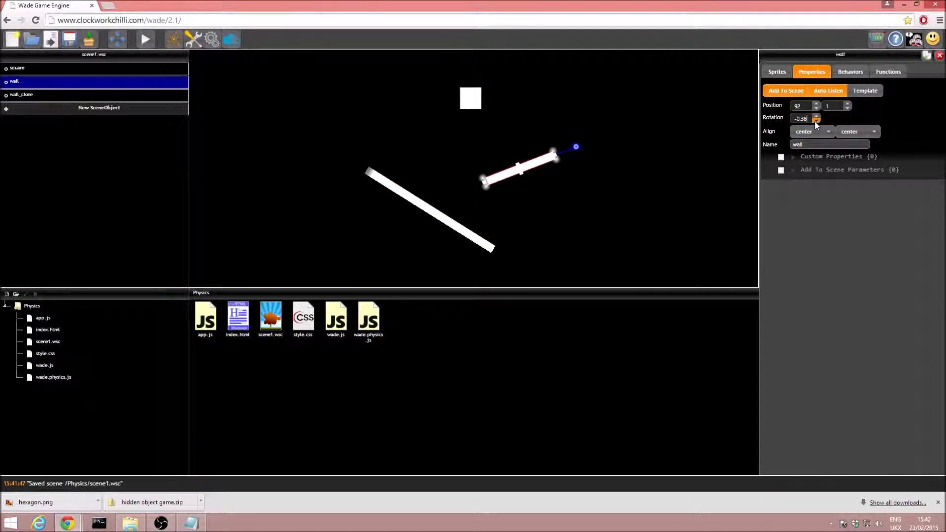
click(816, 121)
mouse_move(525, 169)
mouse_down()
mouse_move(514, 184)
mouse_move(528, 182)
mouse_up()
Step: Shift the long wall down and left, the short wall slightly down and left, and the square to about -2, -146
click(451, 240)
drag(452, 242, 439, 258)
drag(517, 188, 510, 191)
click(471, 96)
drag(472, 96, 475, 94)
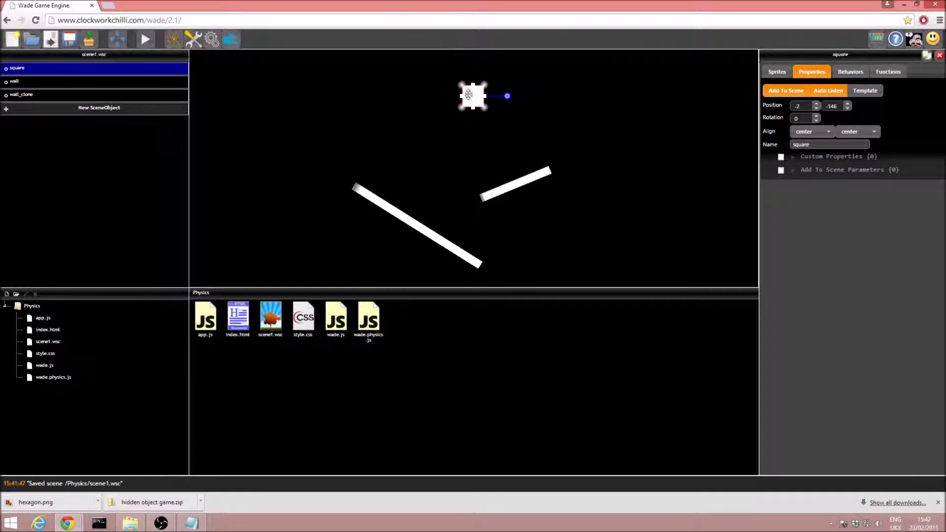
Step: Save the scene, preview the square falling onto the repositioned walls, and close the preview
click(70, 39)
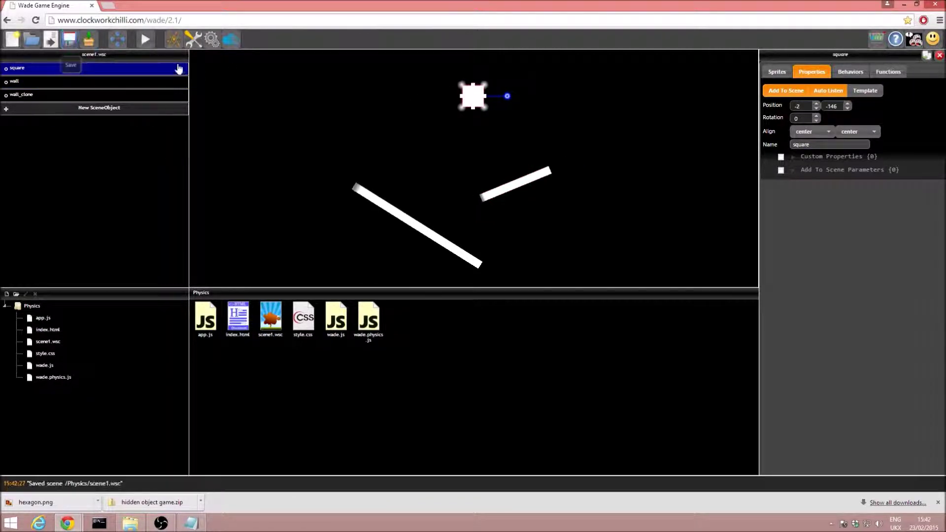
click(145, 39)
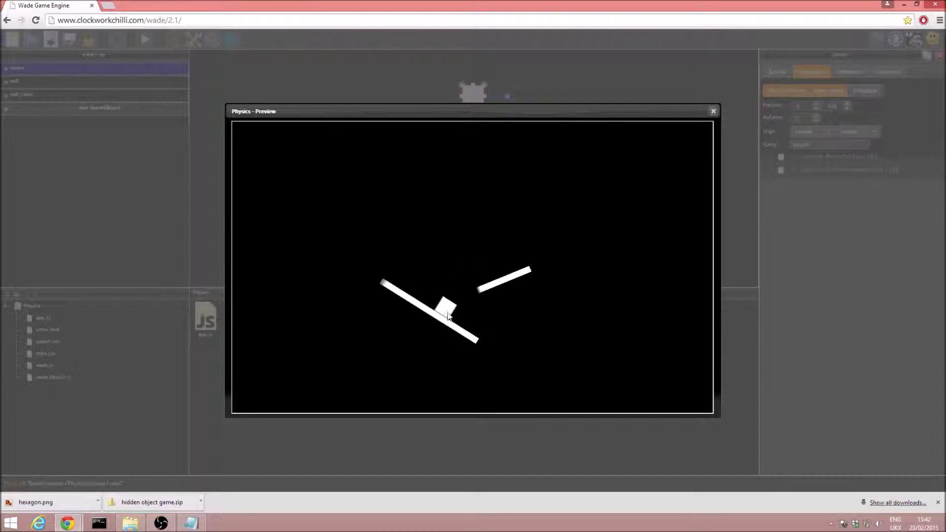
click(712, 111)
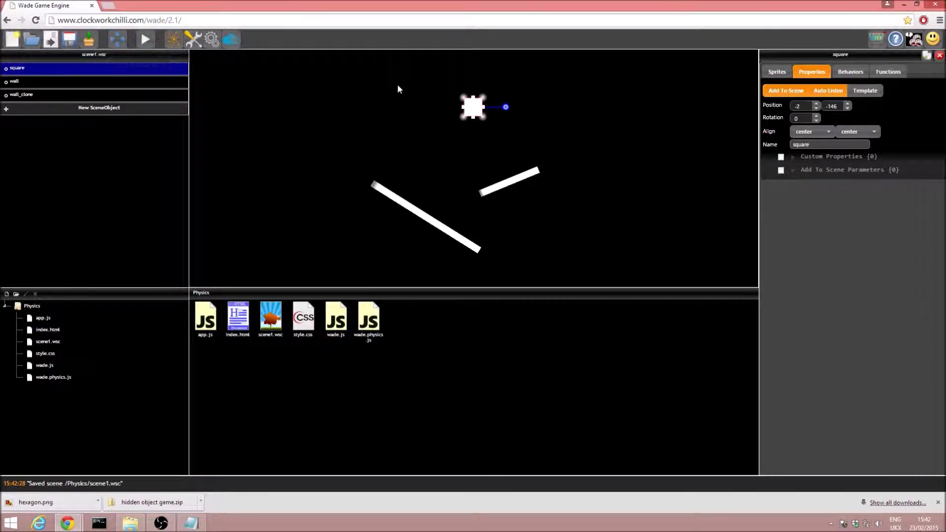
Step: Add a new scene object beside the square at about 93, -139 and name it circle
click(116, 111)
drag(490, 179, 525, 122)
double_click(837, 144)
text(circle)
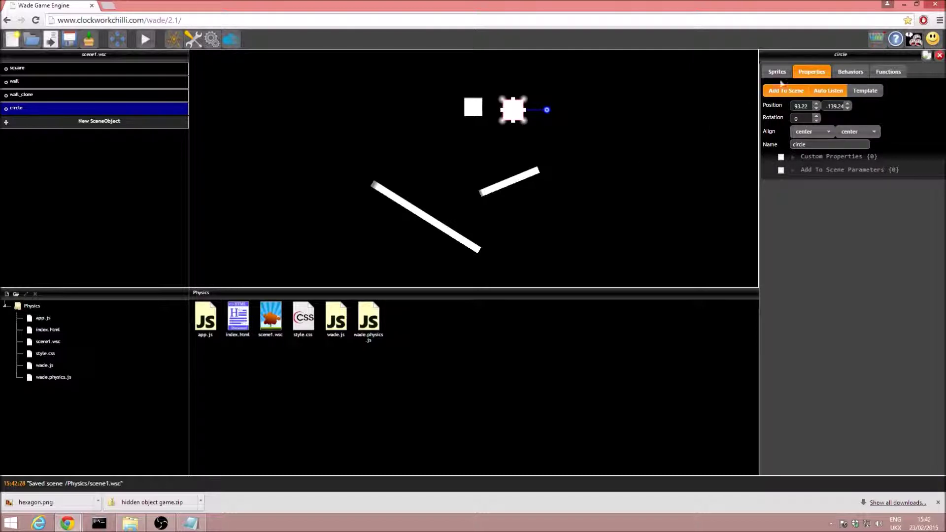
Step: Change the circle object's sprite image to procedural_circle and shrink the sprite slightly
click(777, 73)
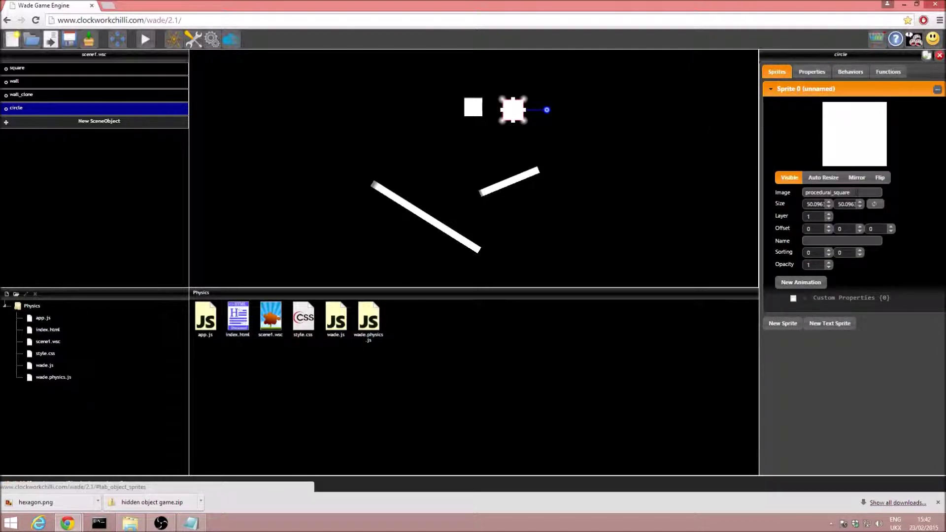
drag(851, 193, 834, 193)
text(circle)
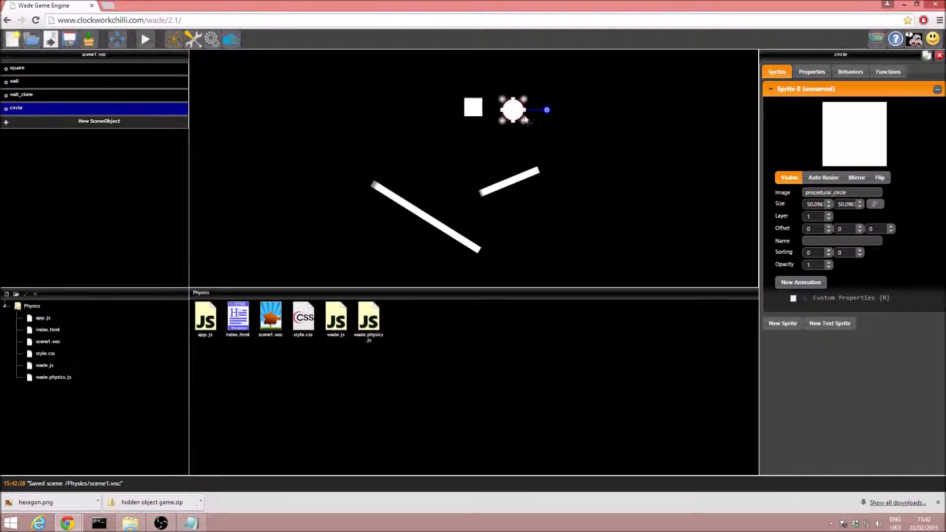
drag(523, 119, 519, 114)
Step: Add a PhysicsObject behavior to the circle and apply a Circle physics shape fitted to its sprite
click(854, 77)
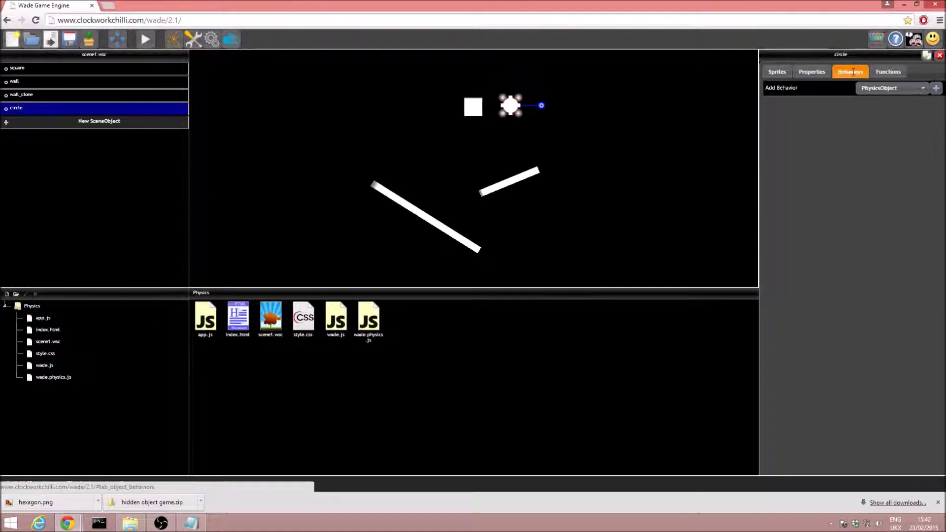
click(935, 89)
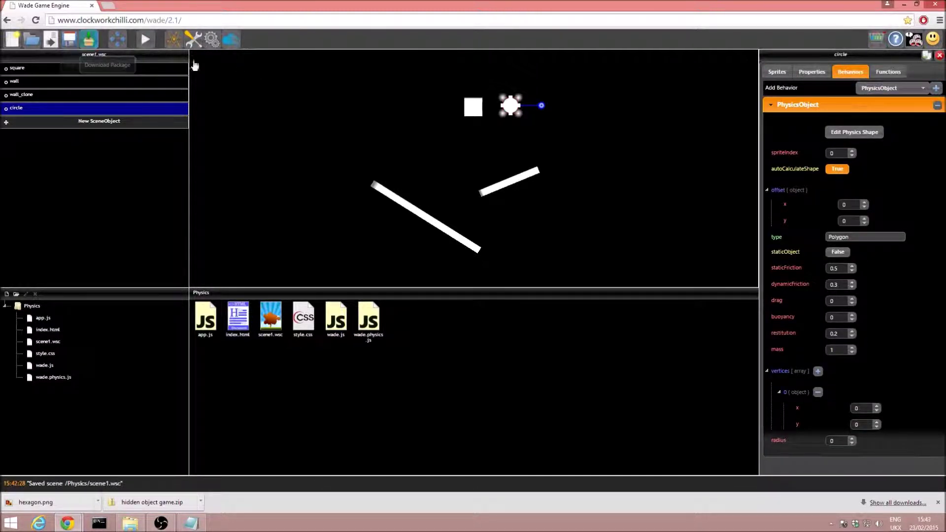
click(854, 133)
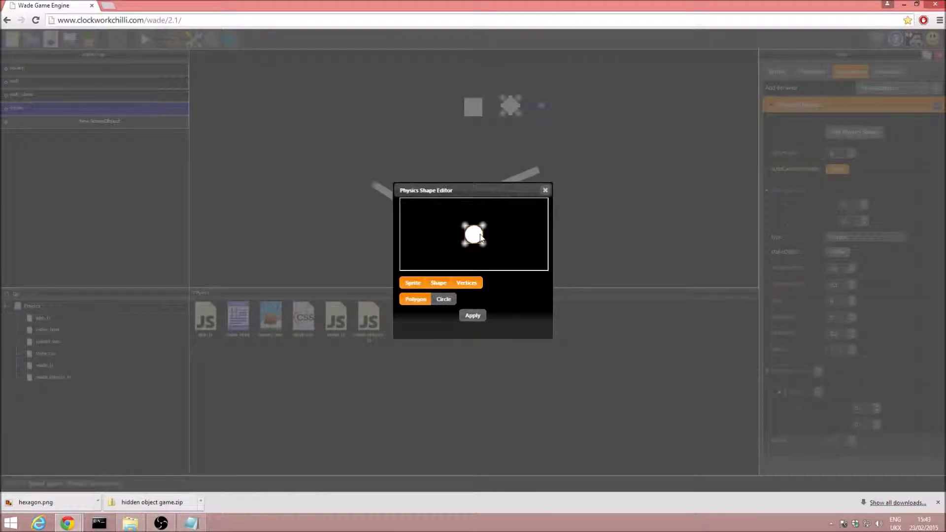
scroll(511, 229, up, 3)
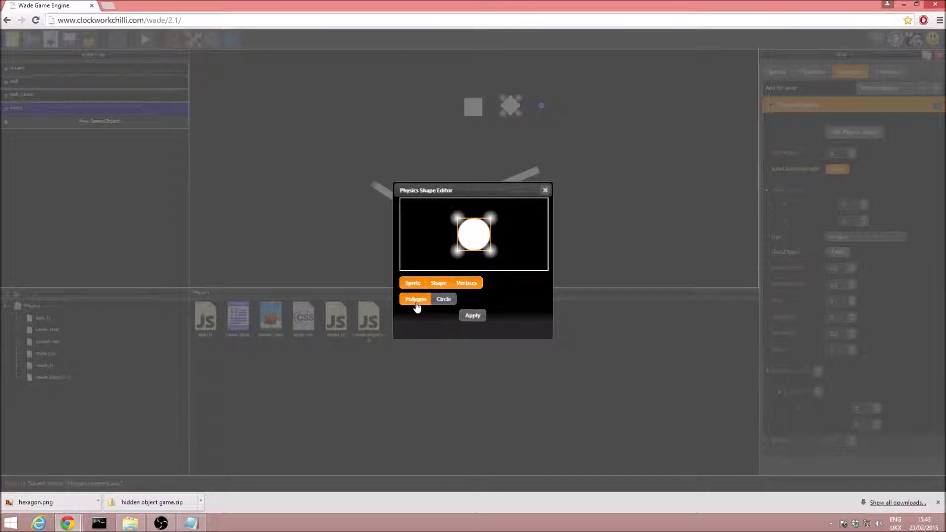
click(443, 299)
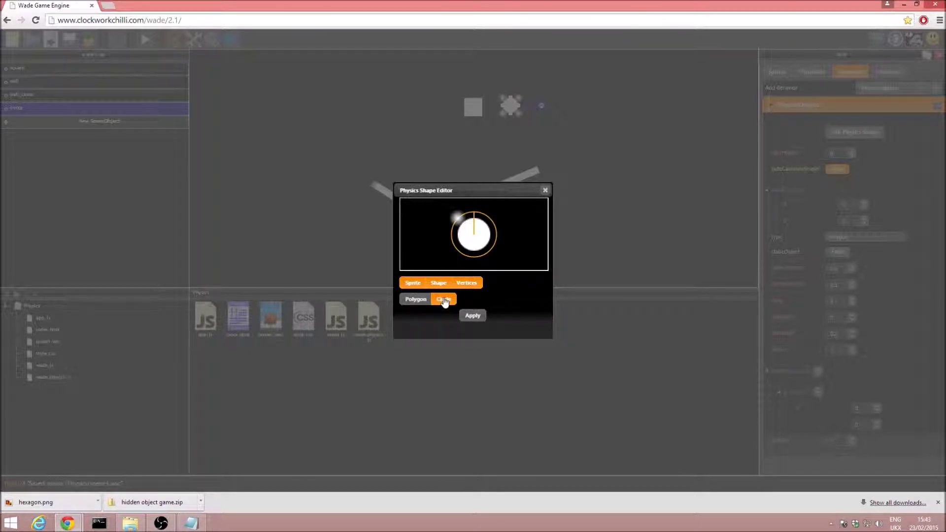
mouse_move(461, 219)
mouse_down()
mouse_move(448, 212)
mouse_move(465, 220)
mouse_up()
click(472, 315)
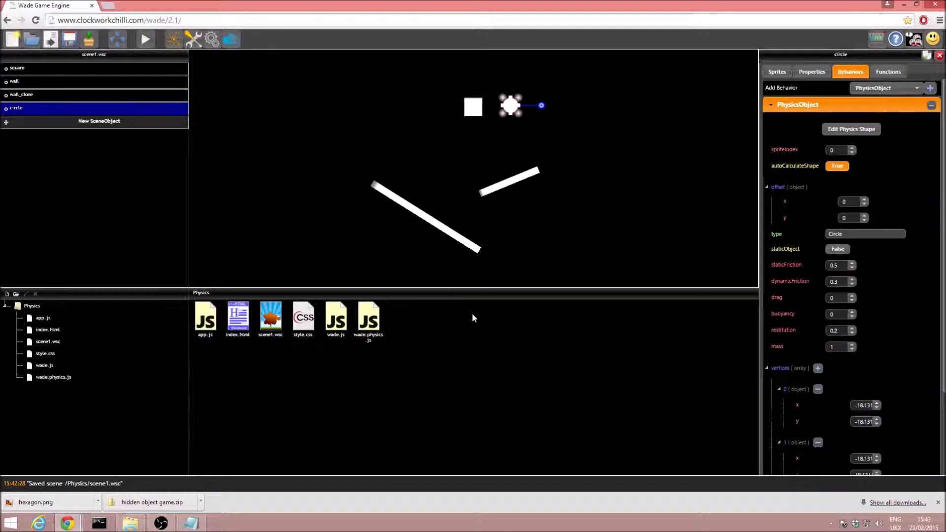
Step: Save the scene, preview the circle and square falling together, and close the preview
click(69, 40)
click(146, 40)
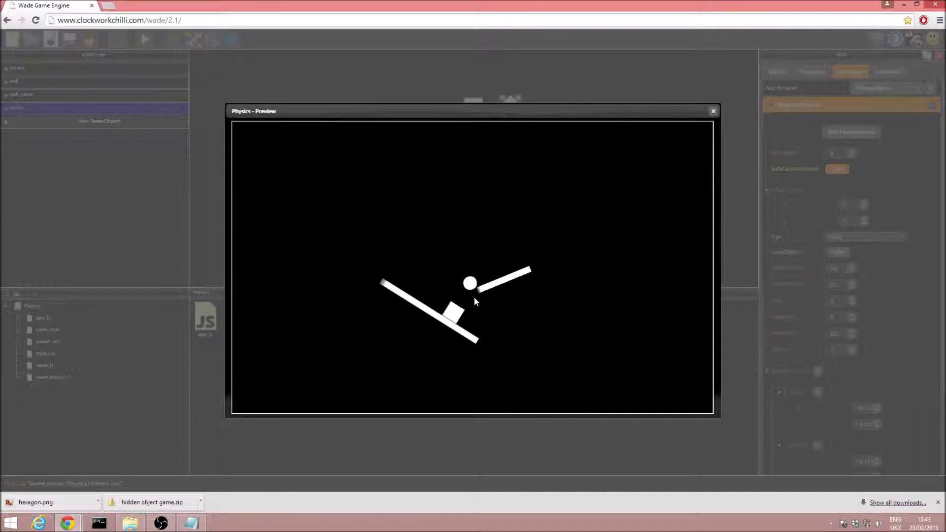
click(713, 111)
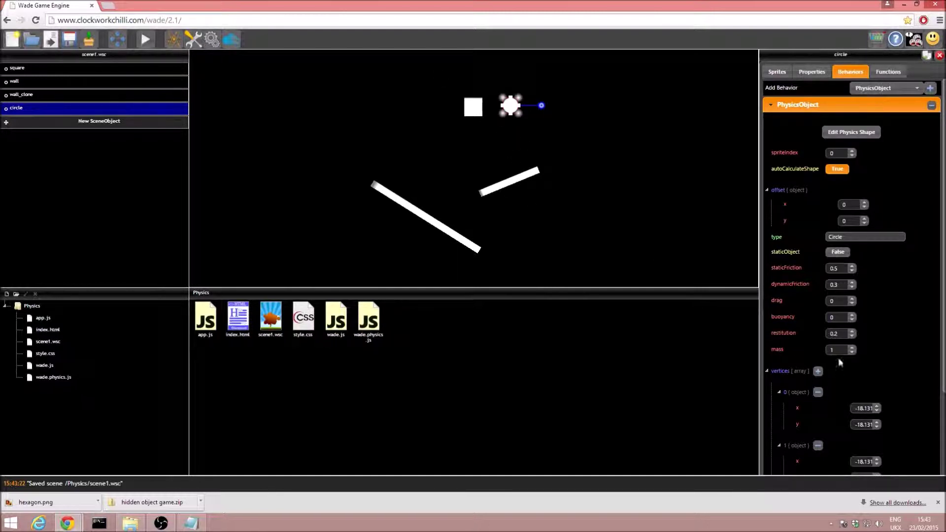
Step: Set the restitution of both the short wall and the circle to 1
drag(836, 334, 829, 337)
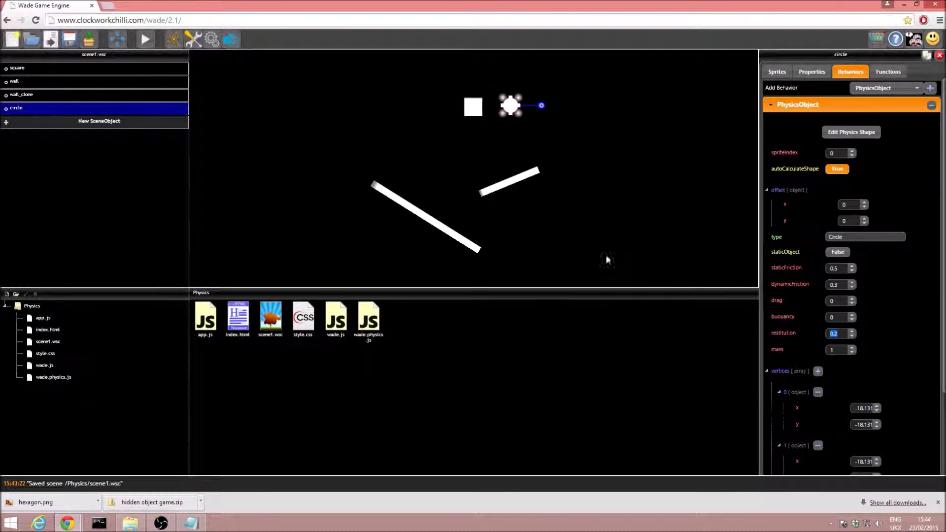
click(509, 181)
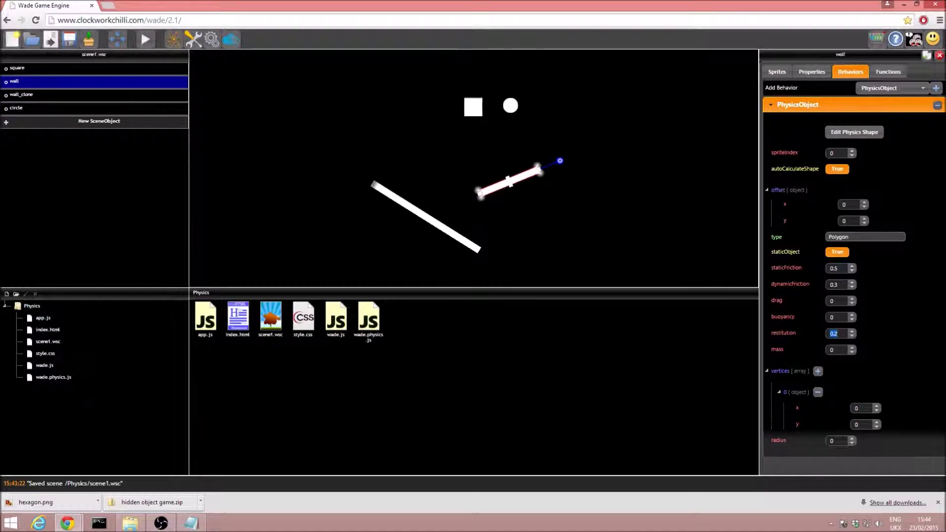
text(1)
click(512, 108)
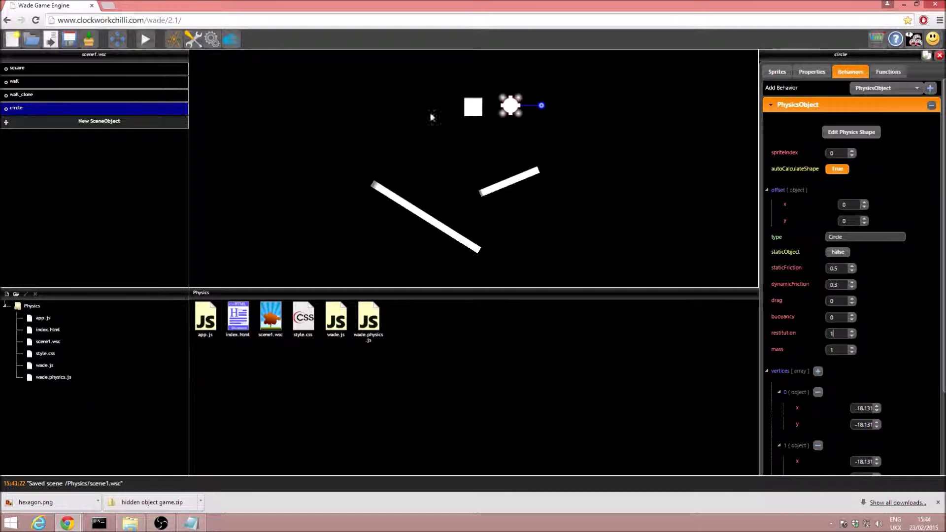
click(473, 112)
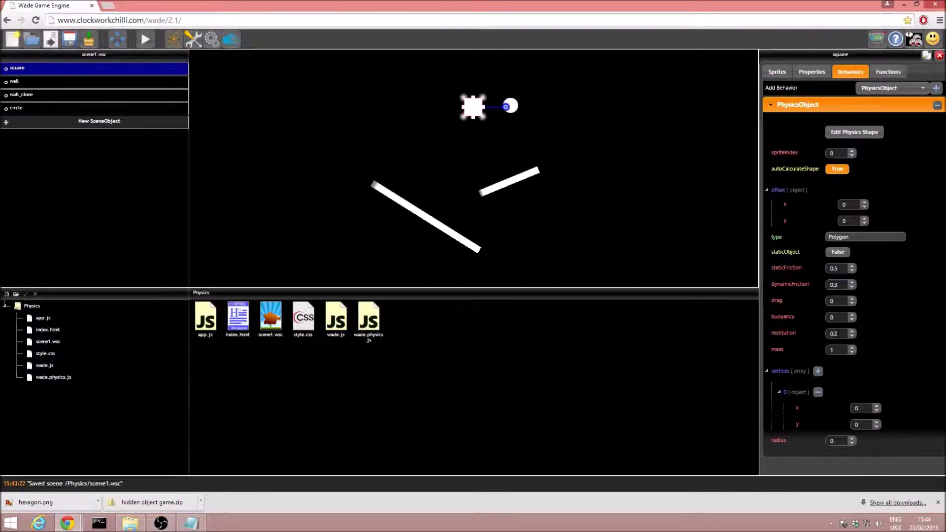
click(513, 108)
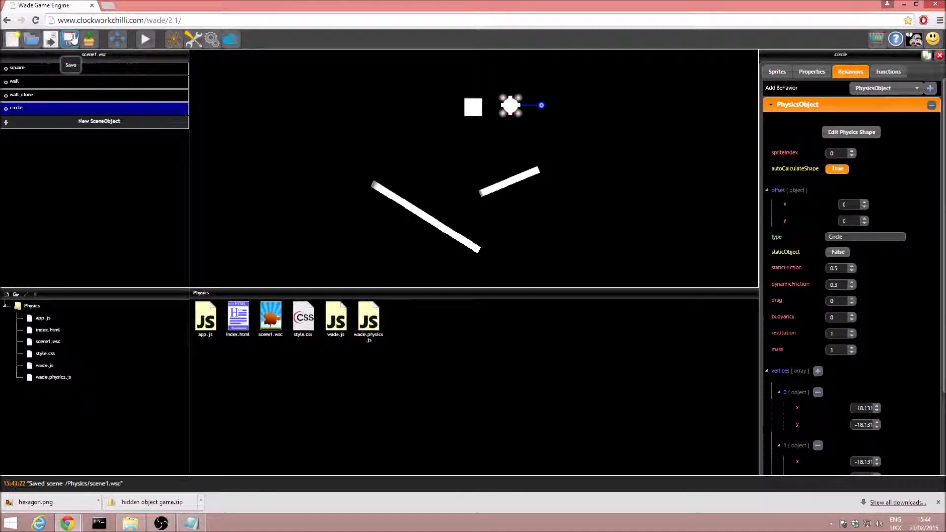
Step: Save the scene, preview how the circle bounces with the new restitution, and close the preview
click(88, 40)
click(145, 40)
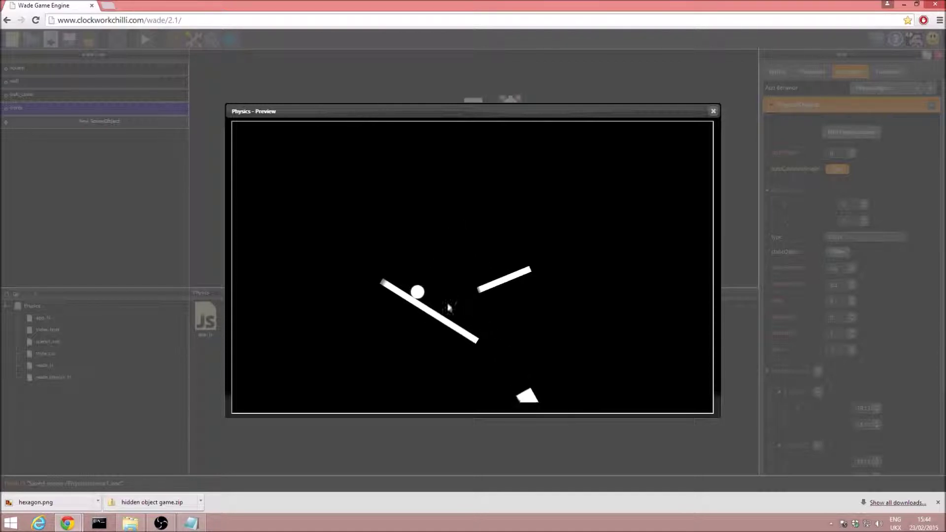
click(713, 111)
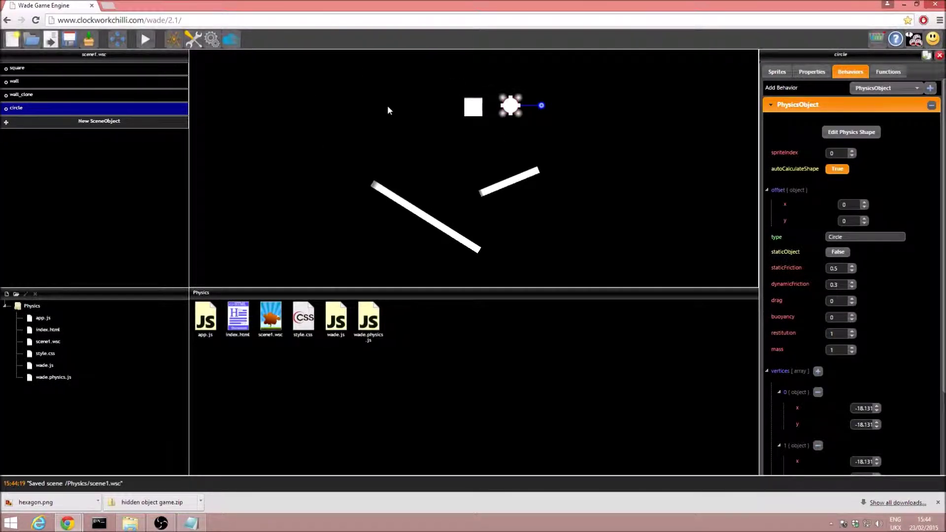
Step: Import hexagon.png from the assets folder into the project and place it above the square and circle at about 61, -240
click(130, 523)
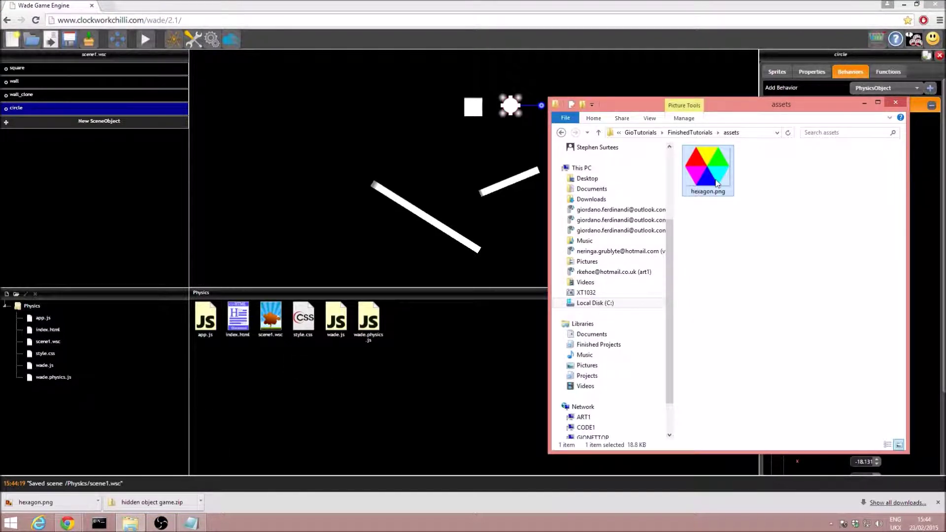
drag(717, 183, 442, 353)
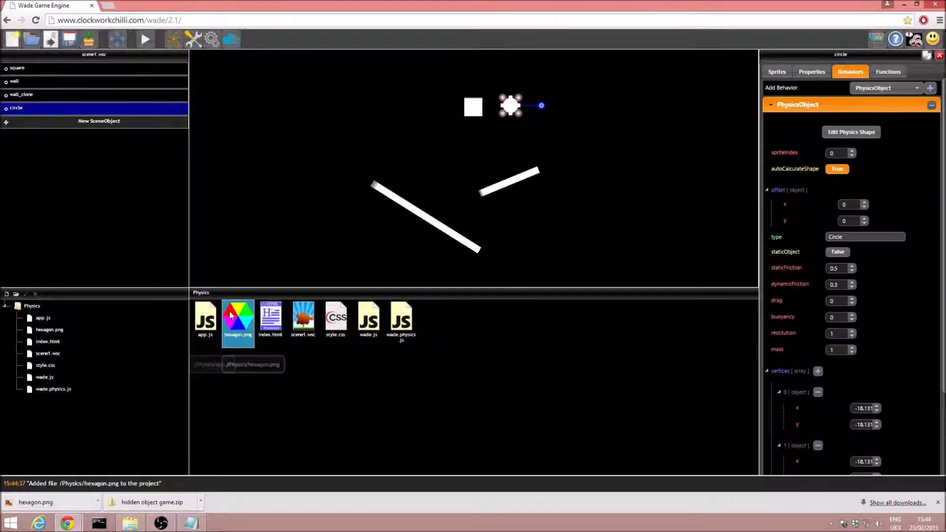
drag(230, 315, 497, 70)
drag(558, 176, 489, 113)
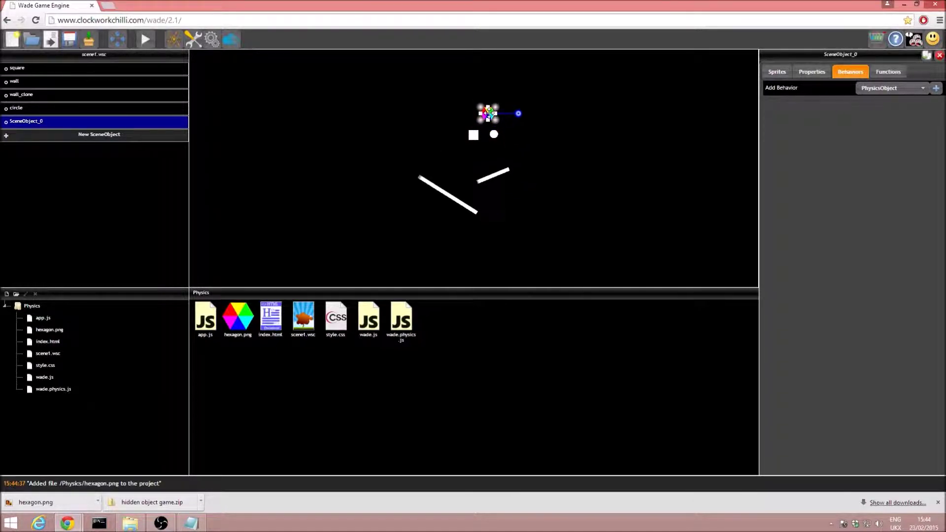
Step: Rename the new image object as hexagon
click(812, 71)
double_click(863, 143)
text(hexagon)
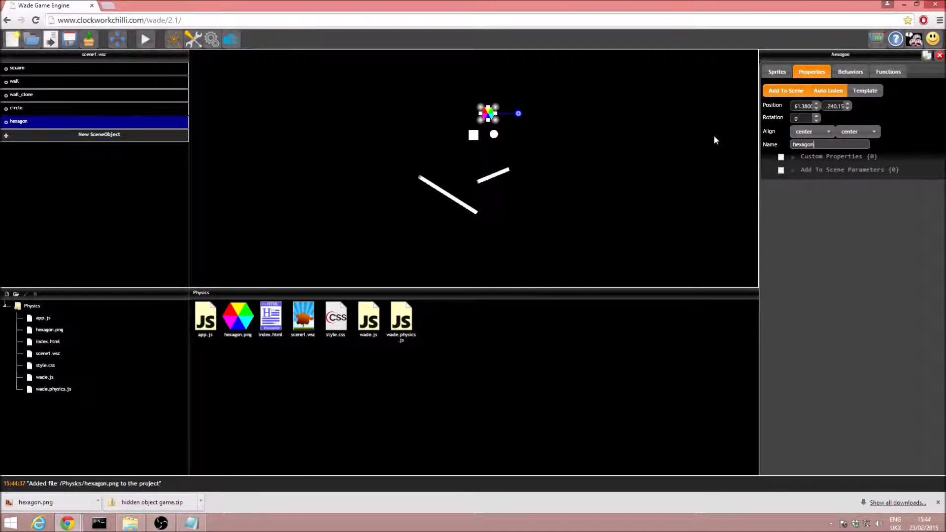
Step: Add a PhysicsObject behavior to the hexagon and apply a six-vertex polygon physics shape matching the image outline
click(850, 71)
click(936, 88)
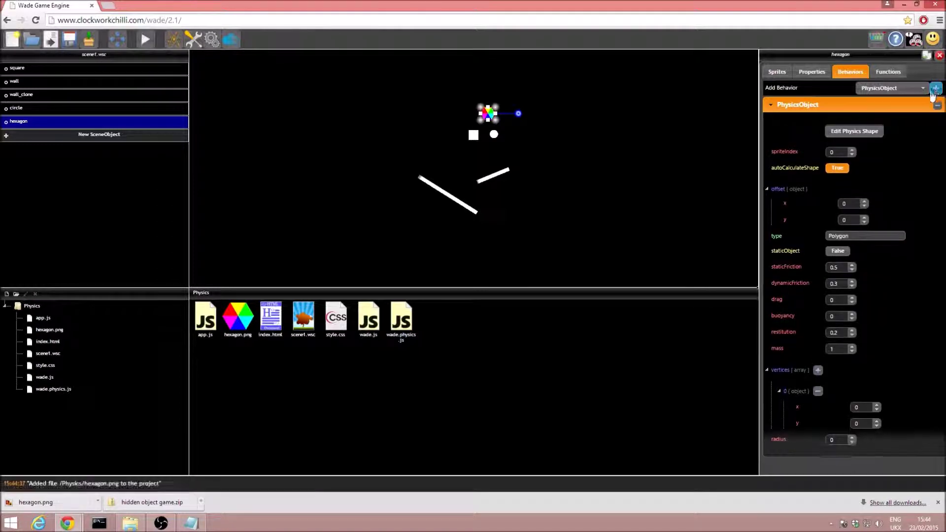
click(857, 133)
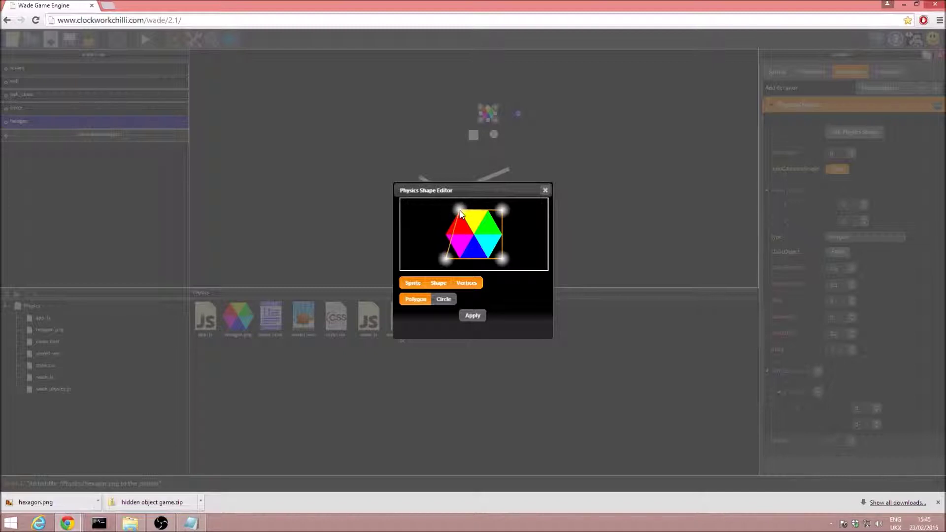
drag(501, 211, 488, 210)
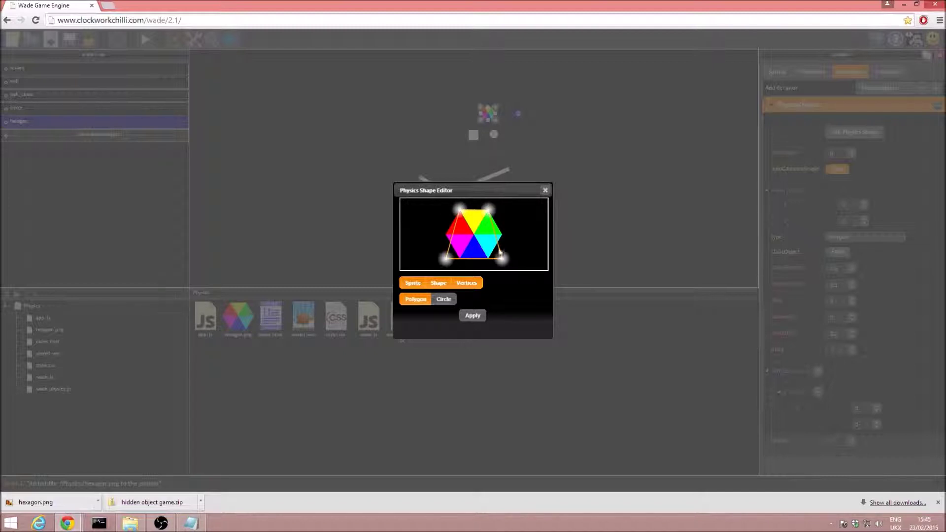
mouse_move(500, 255)
mouse_down()
mouse_move(457, 259)
mouse_move(444, 236)
mouse_move(503, 238)
mouse_up()
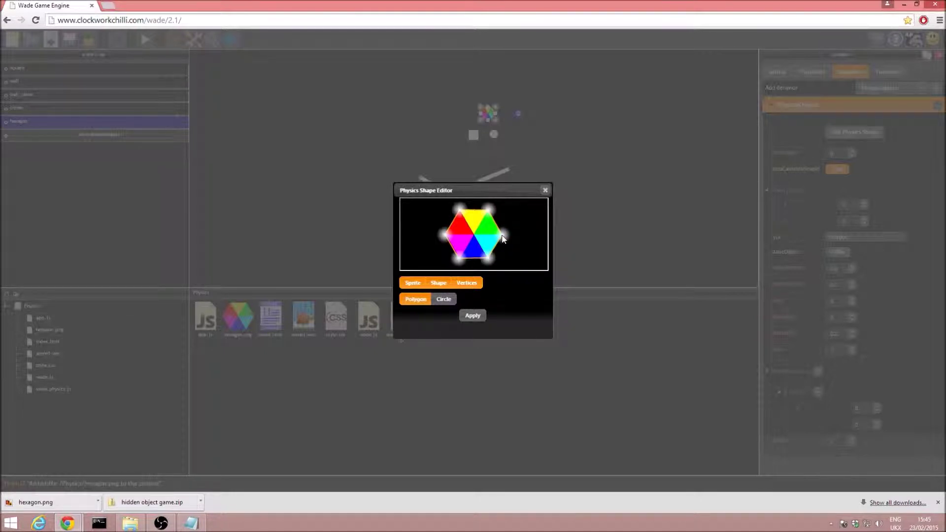
click(472, 315)
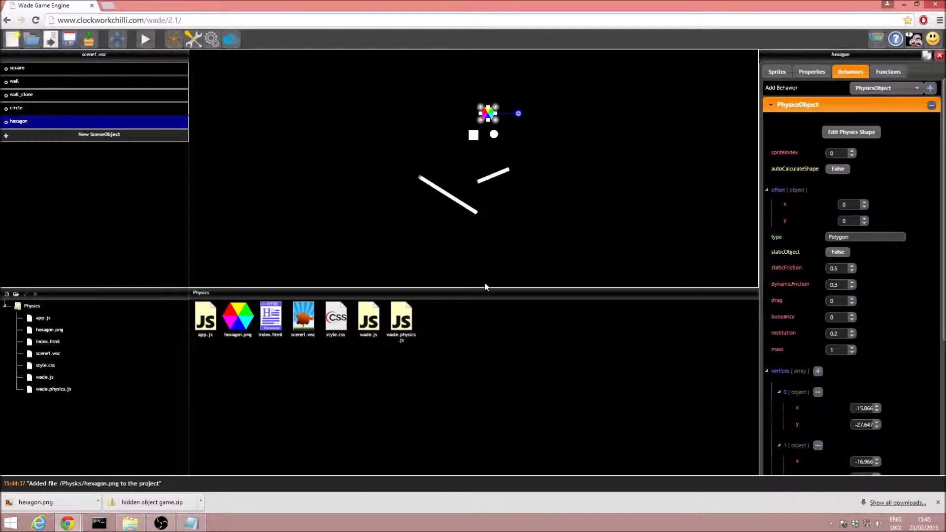
Step: Preview the scene with the hexagon falling alongside the square and circle
click(145, 39)
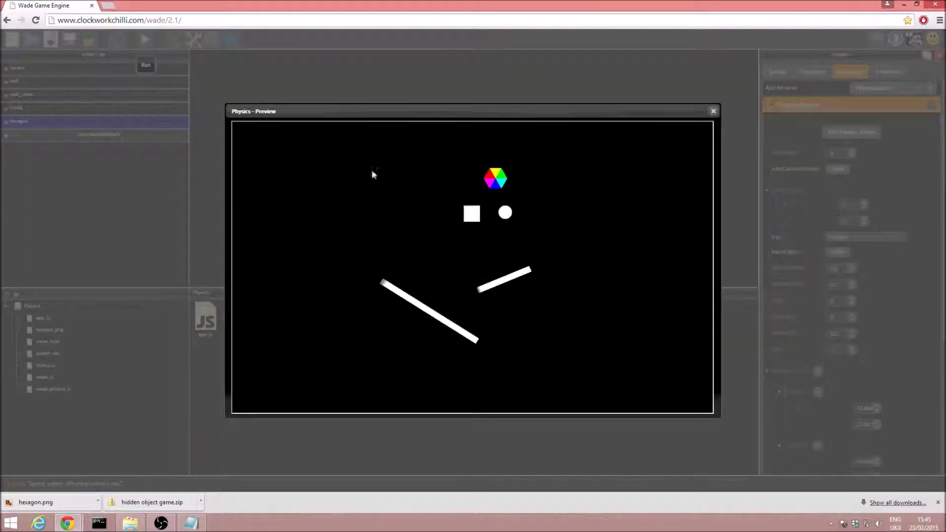